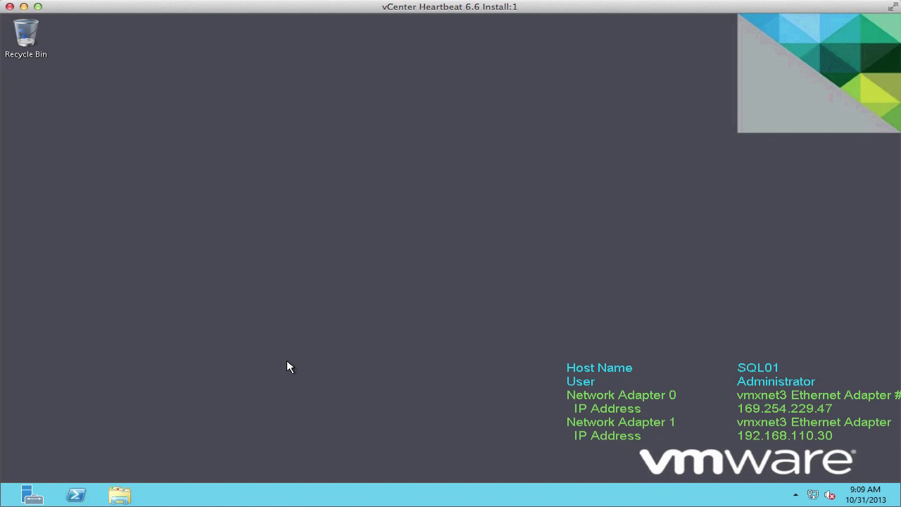
Open the server's network connections from Server Manager's Local Server view
click(36, 498)
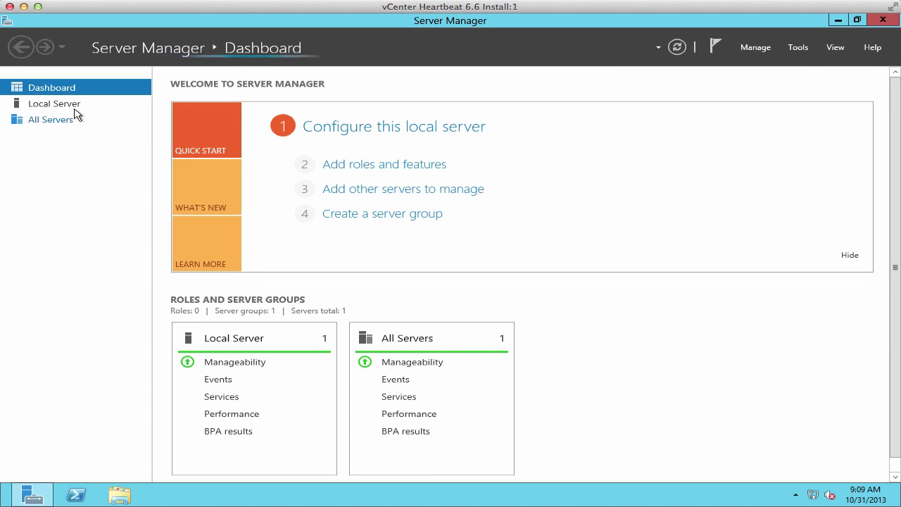
click(70, 107)
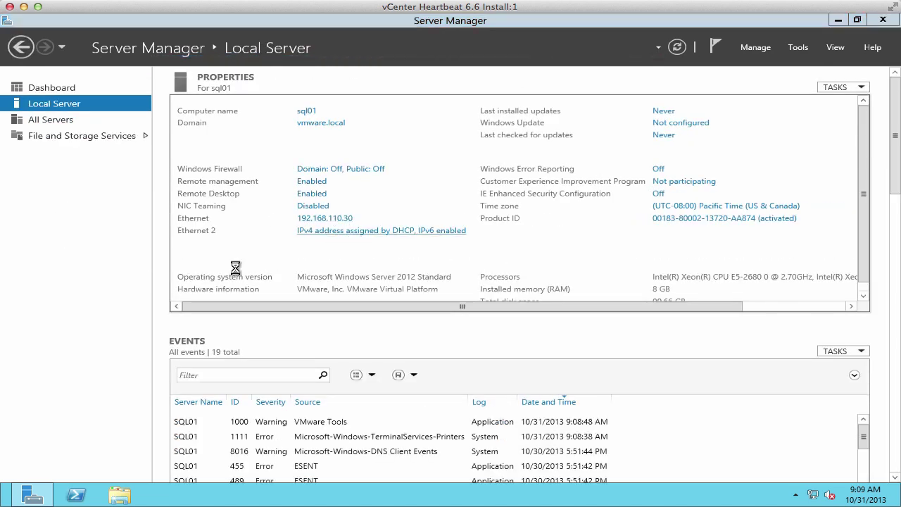
click(243, 149)
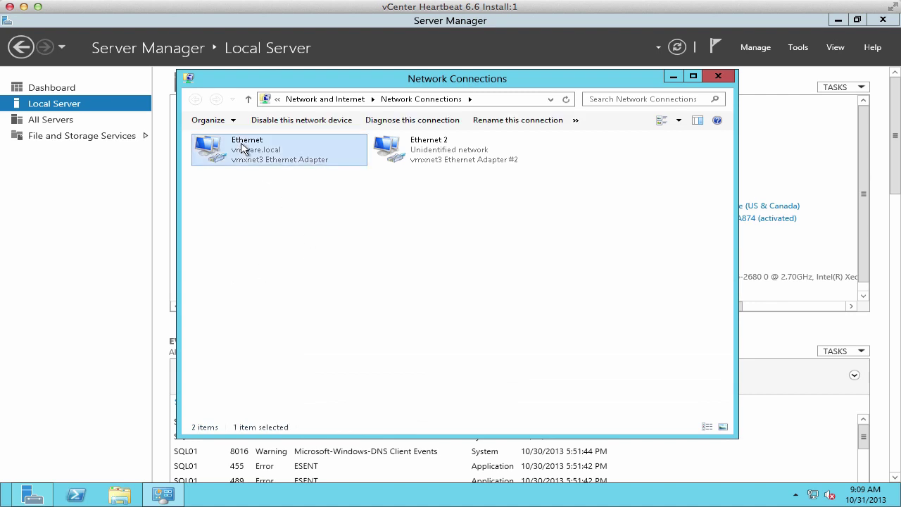
Rename the Ethernet and Ethernet 2 adapters to Public and Channel
right_click(243, 148)
click(279, 239)
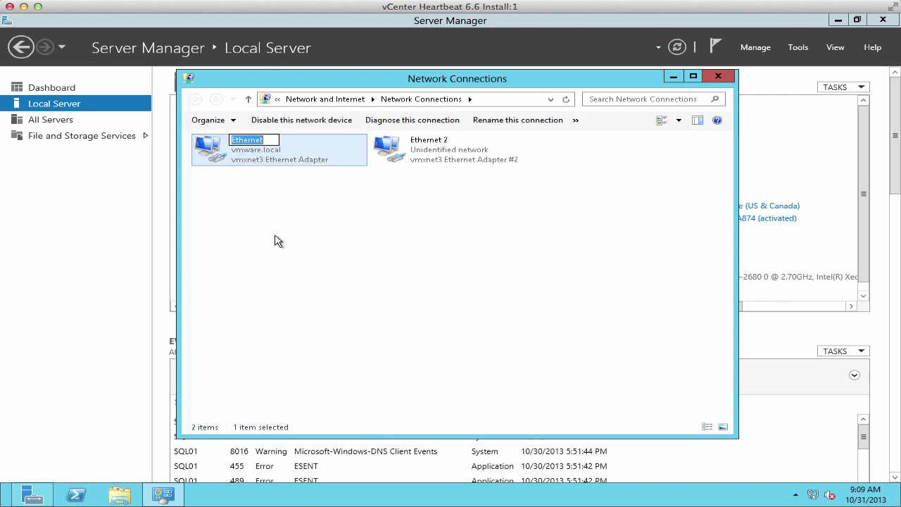
text(Public)
key(Tab)
text(Chann)
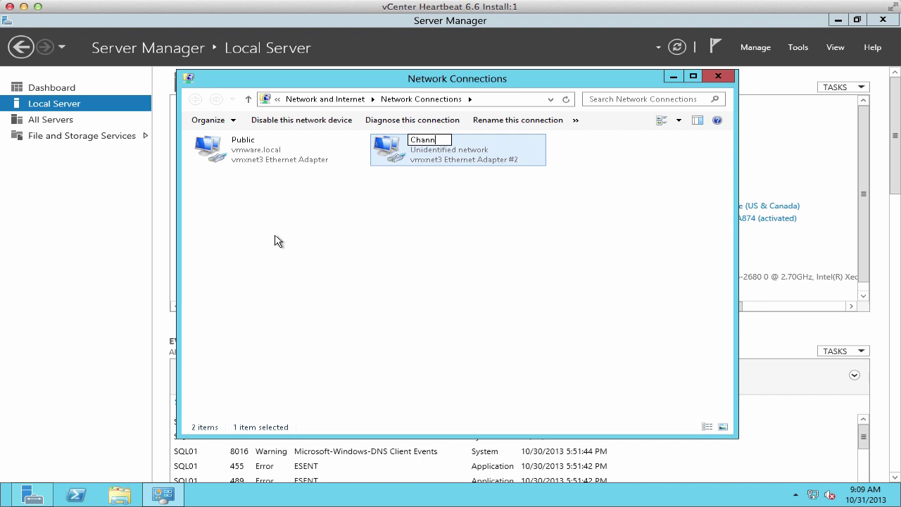
text(el)
click(278, 167)
Add 192.168.110.31 as an extra IPv4 address on the Public adapter
right_click(278, 168)
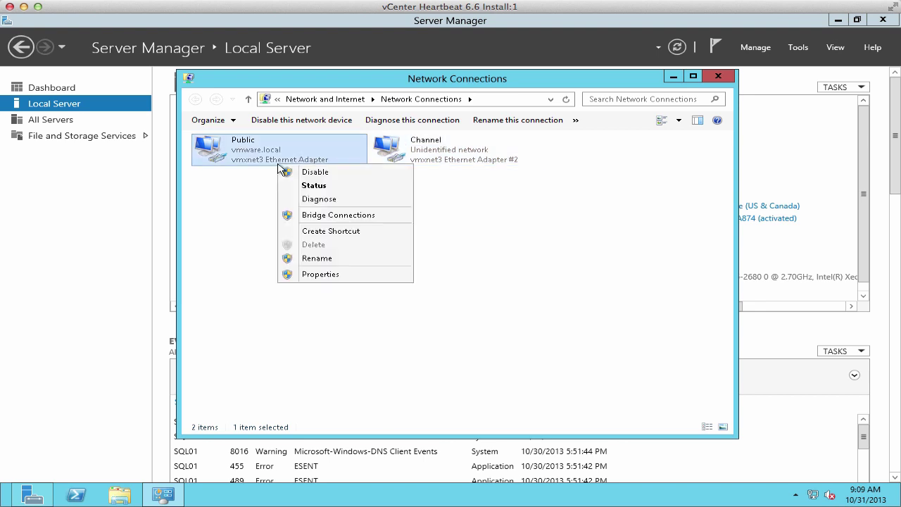
click(309, 274)
click(307, 304)
click(403, 322)
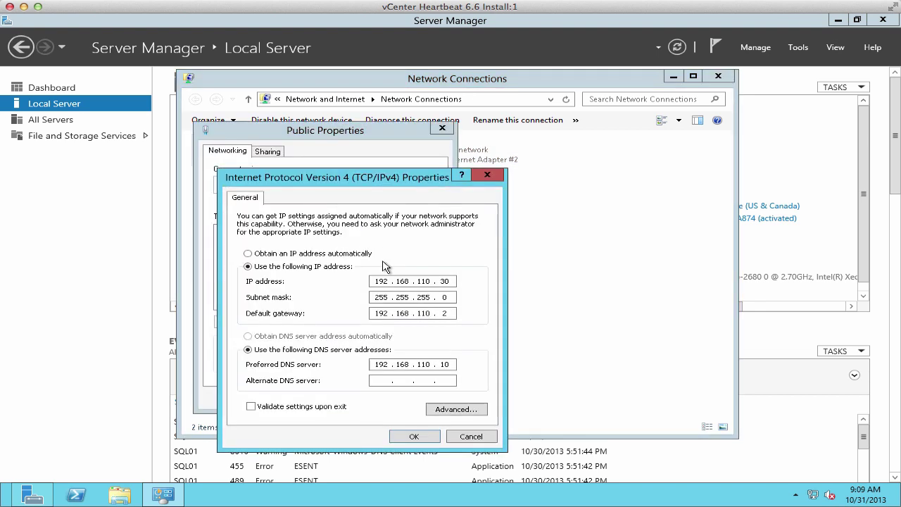
click(457, 414)
click(348, 286)
text(1)
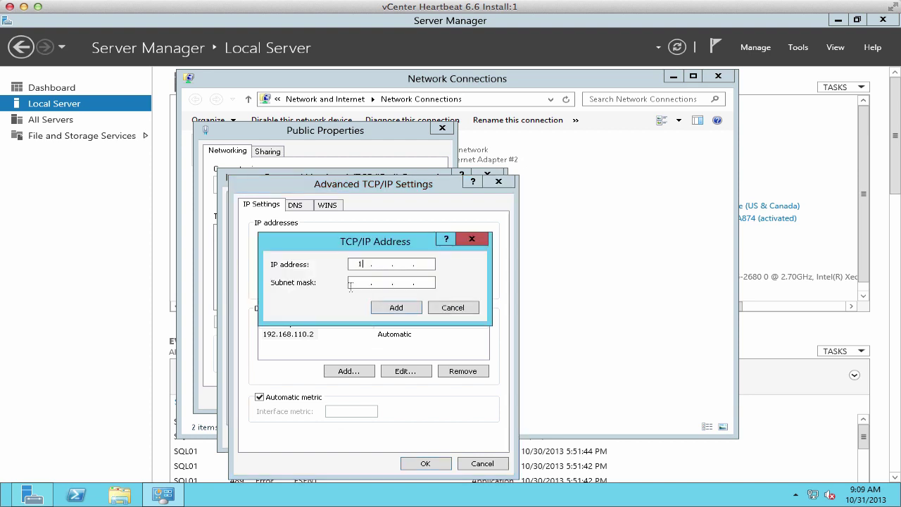
text(92 . 168 . 110 . 31)
click(350, 284)
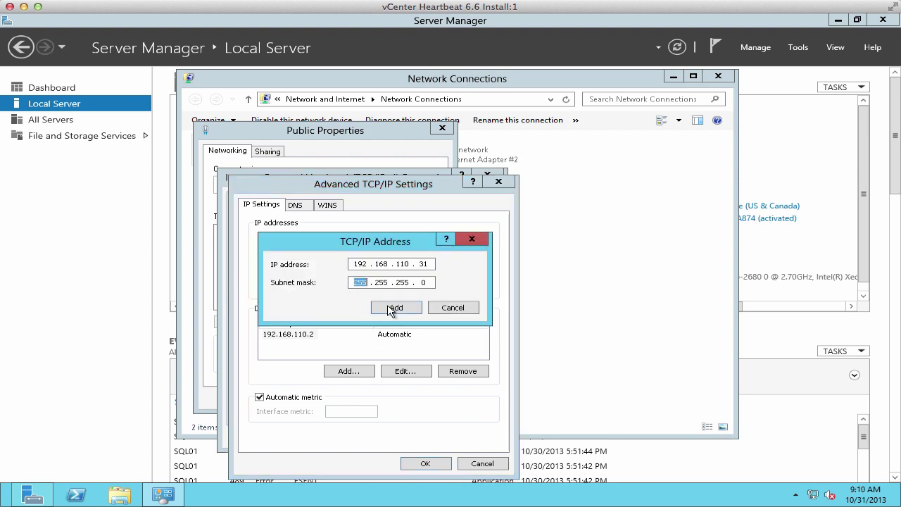
click(394, 308)
Review the Public adapter's DNS and WINS settings and save its IPv4 properties
click(299, 206)
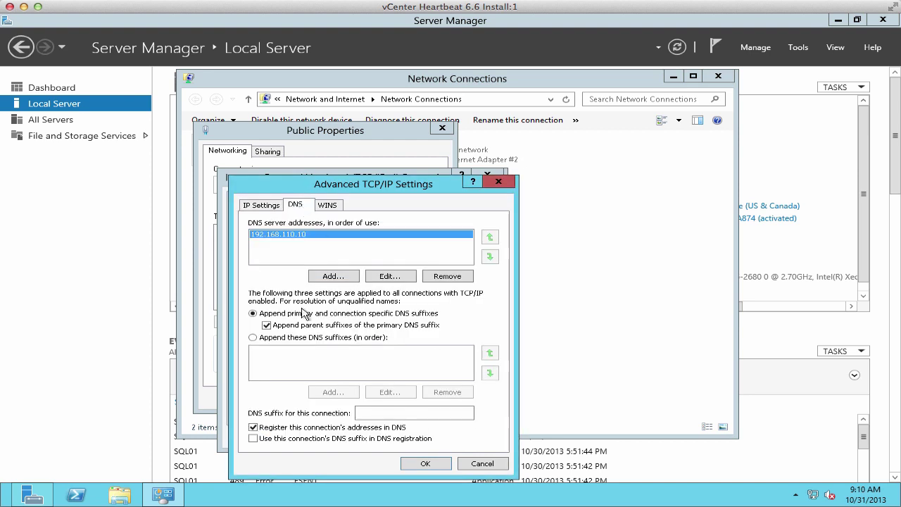
click(330, 204)
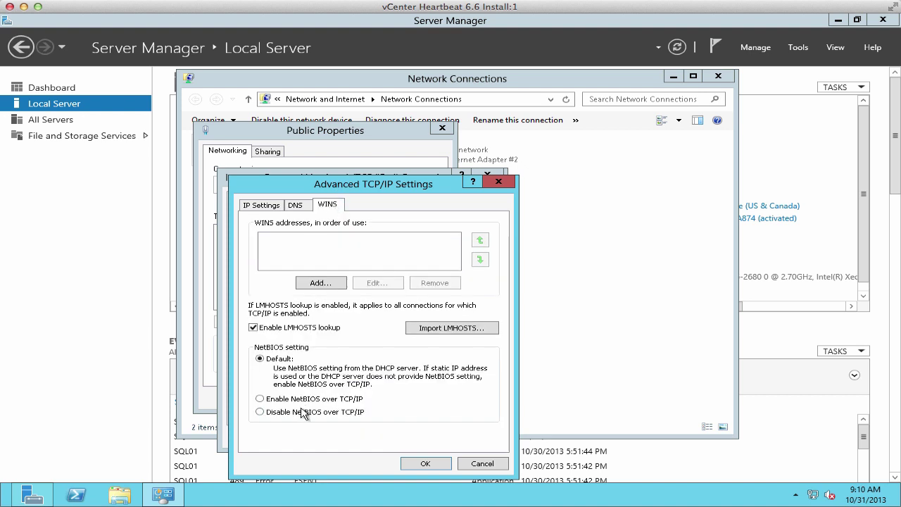
click(428, 465)
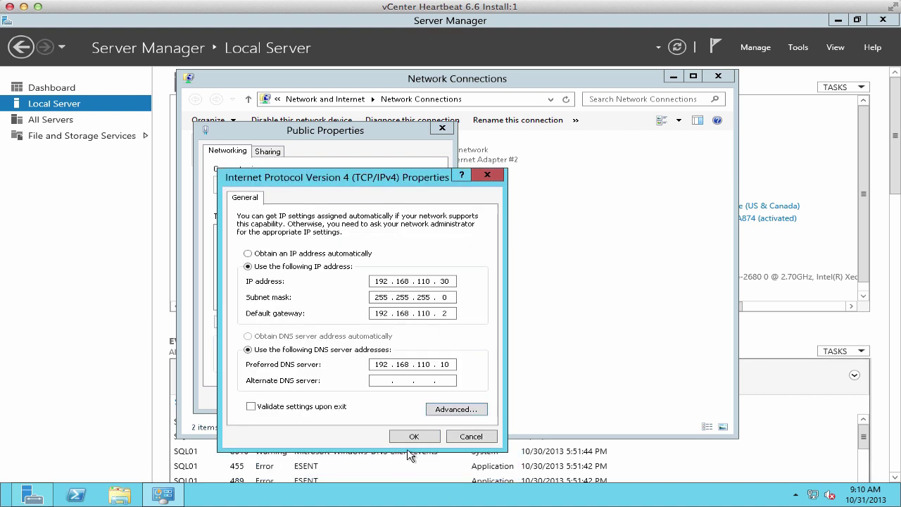
click(412, 437)
click(367, 397)
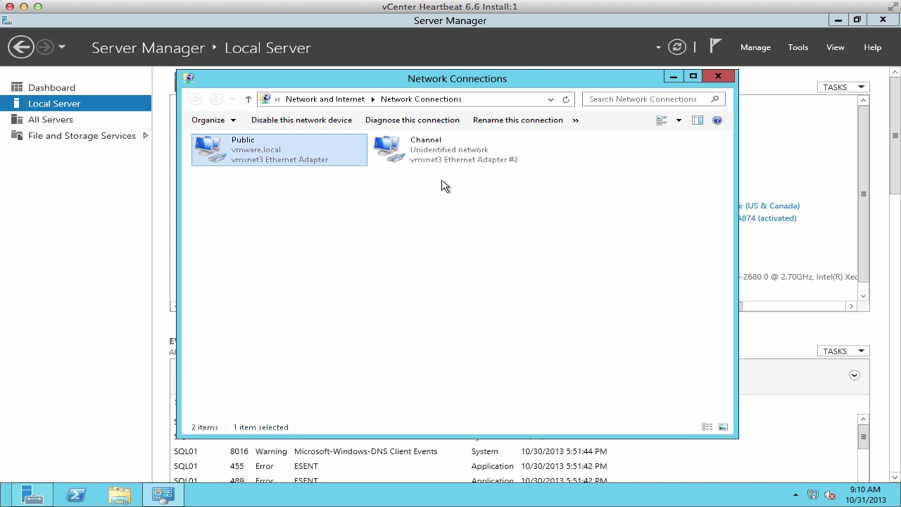
Turn off IPv6 on Channel and give it static IP 192.168.2.31, mask 255.255.255.0
click(434, 158)
right_click(435, 158)
click(464, 263)
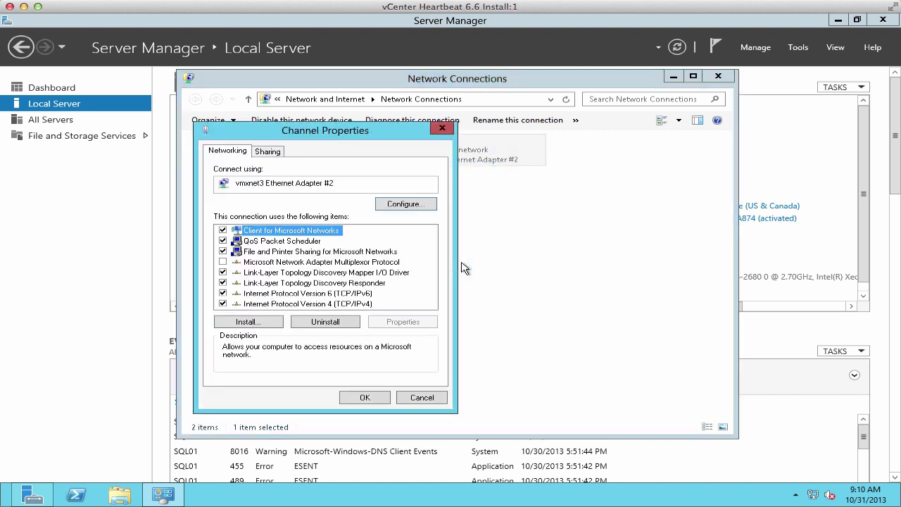
click(238, 292)
click(303, 304)
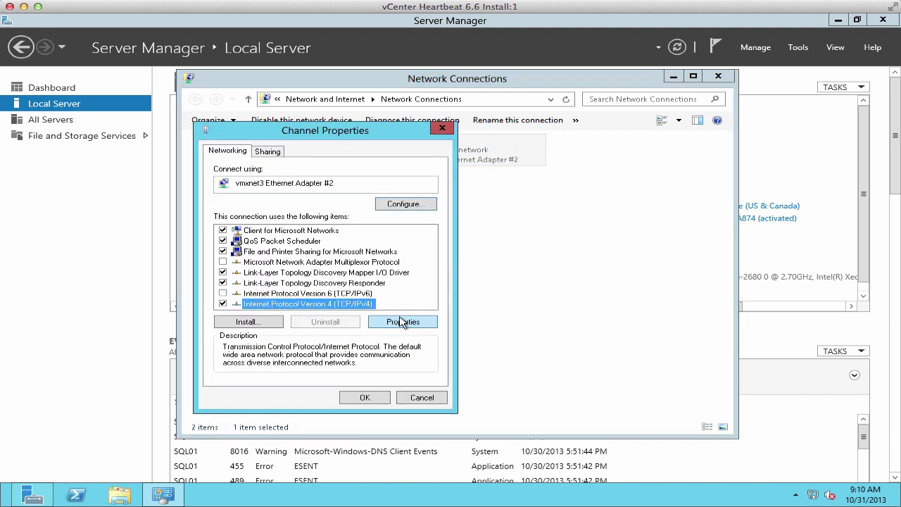
click(402, 322)
click(315, 267)
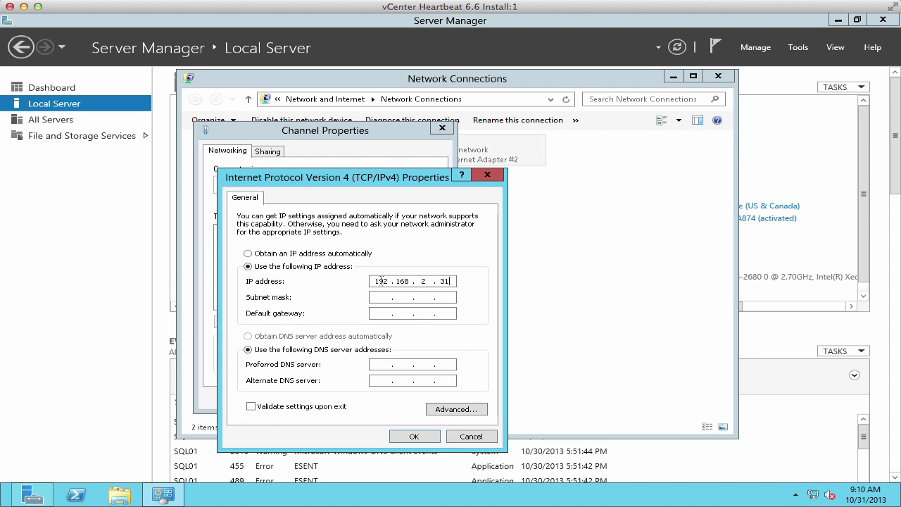
key(Tab)
Turn off DNS registration and disable NetBIOS over TCP/IP for the Channel adapter
click(458, 411)
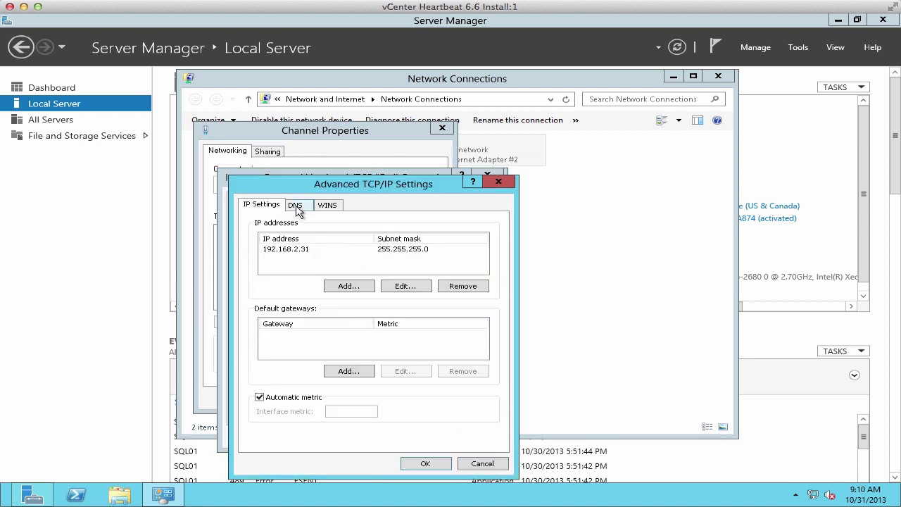
click(296, 206)
click(262, 426)
click(328, 205)
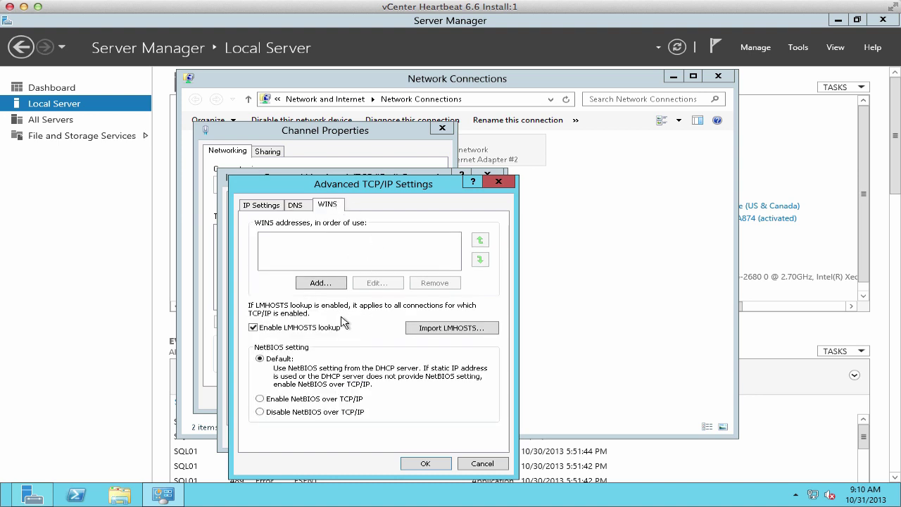
Apply and close the Channel adapter's advanced TCP/IP, IPv4 and adapter properties
click(425, 463)
click(415, 442)
click(364, 453)
Create a vCenterHBSQLInstall folder in the HeartBeat share on \\192.168.110.60
click(504, 100)
text(\\192.1)
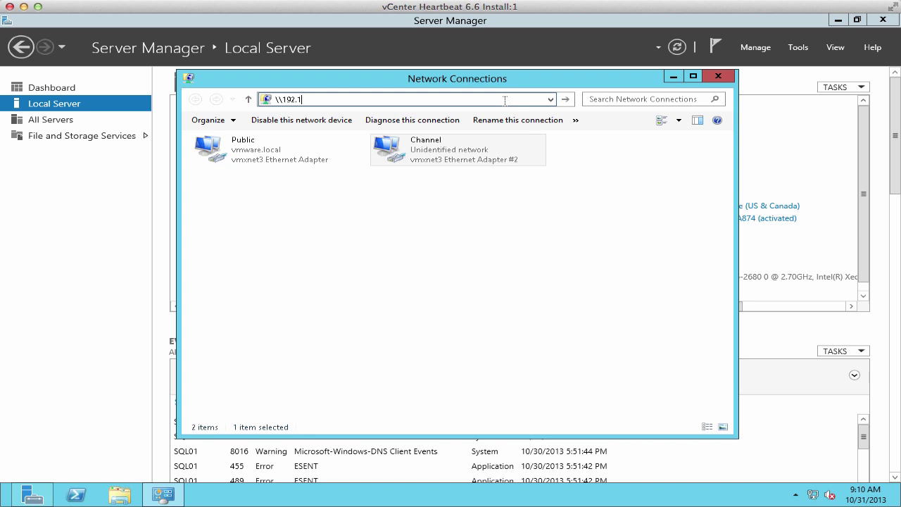
text(68.110.60)
key(Return)
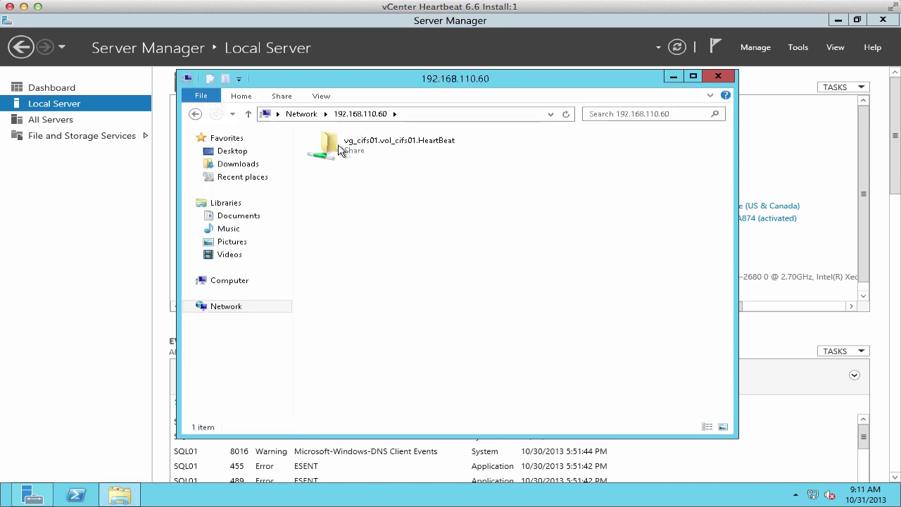
double_click(341, 147)
right_click(363, 318)
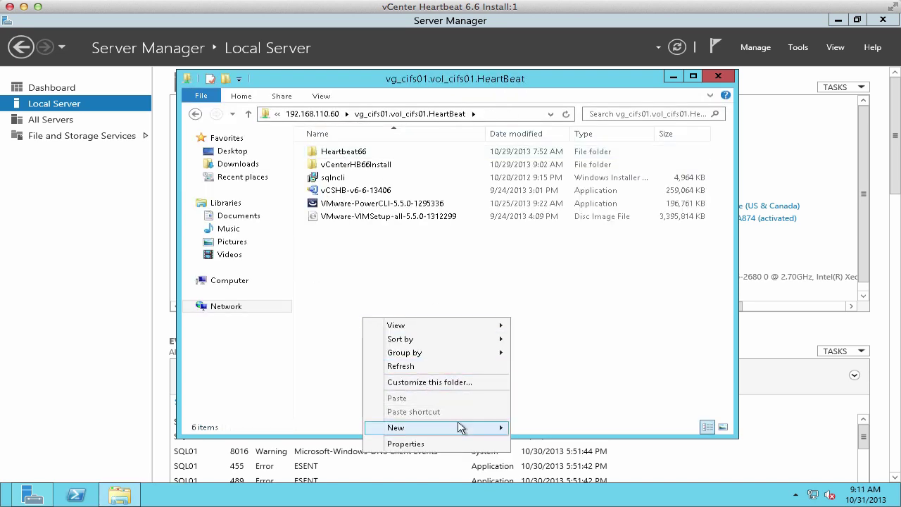
mouse_move(459, 427)
click(557, 345)
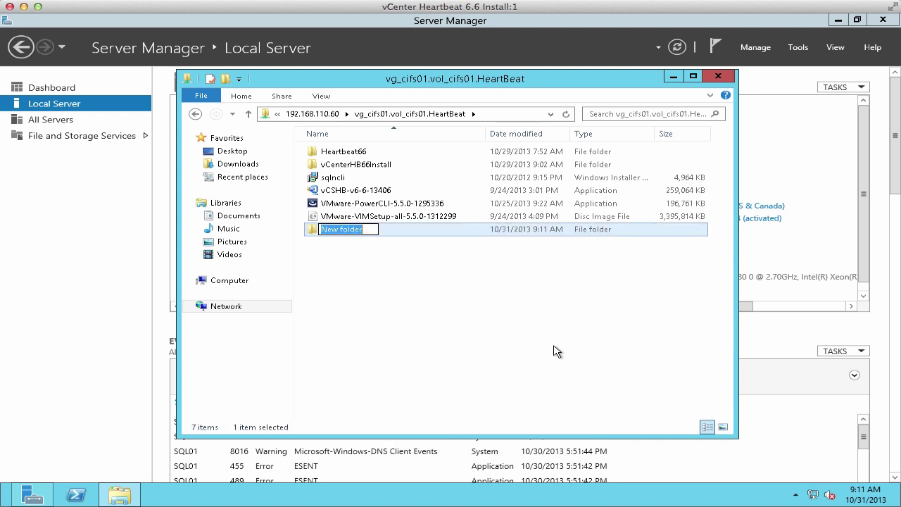
text(vCenterHBSQL)
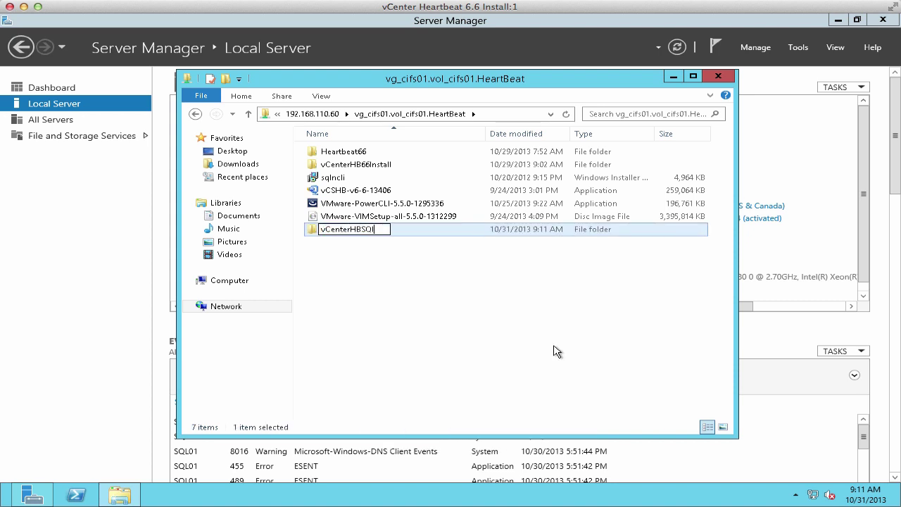
text(Install)
click(317, 233)
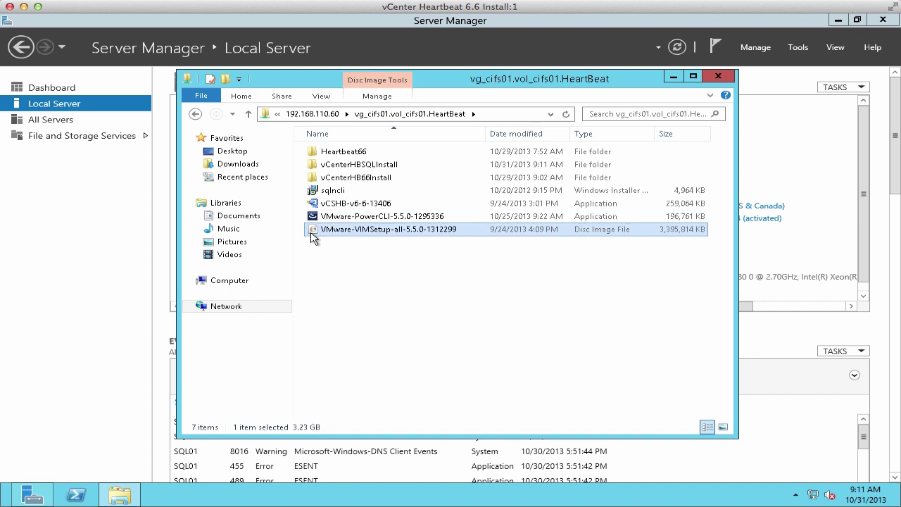
Copy the vCSHB-v6-6-13406 installer into Downloads and select it there
double_click(359, 165)
click(509, 114)
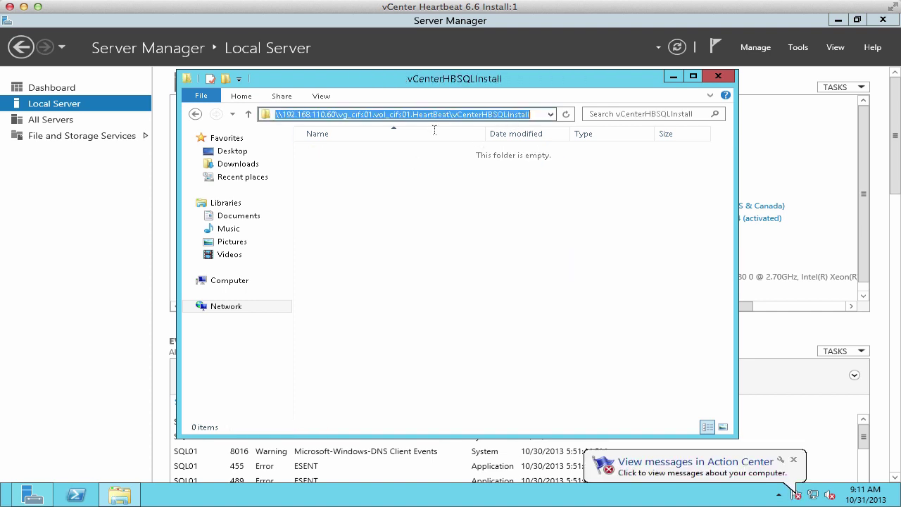
click(195, 114)
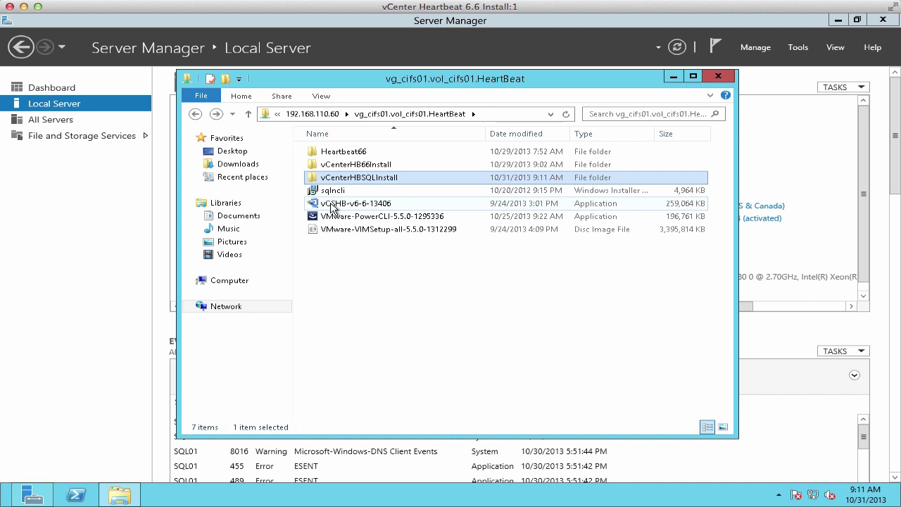
drag(331, 204, 256, 164)
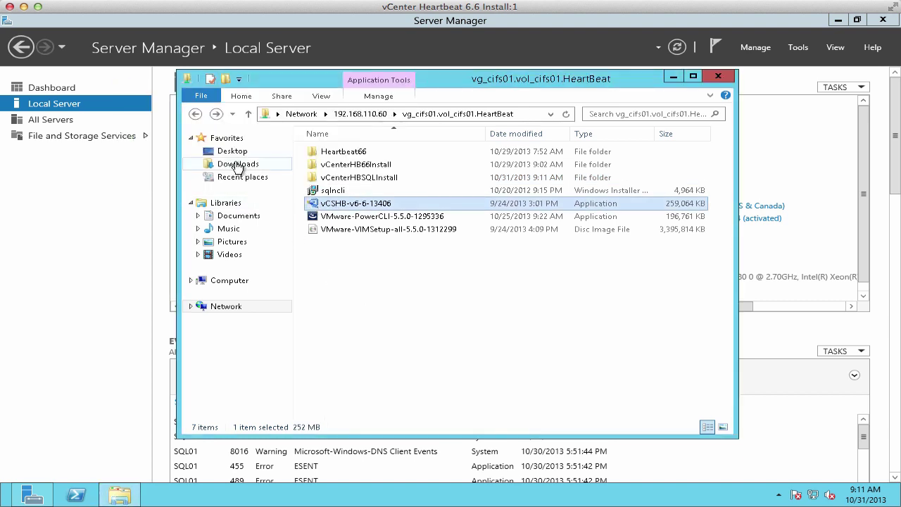
click(237, 164)
click(349, 152)
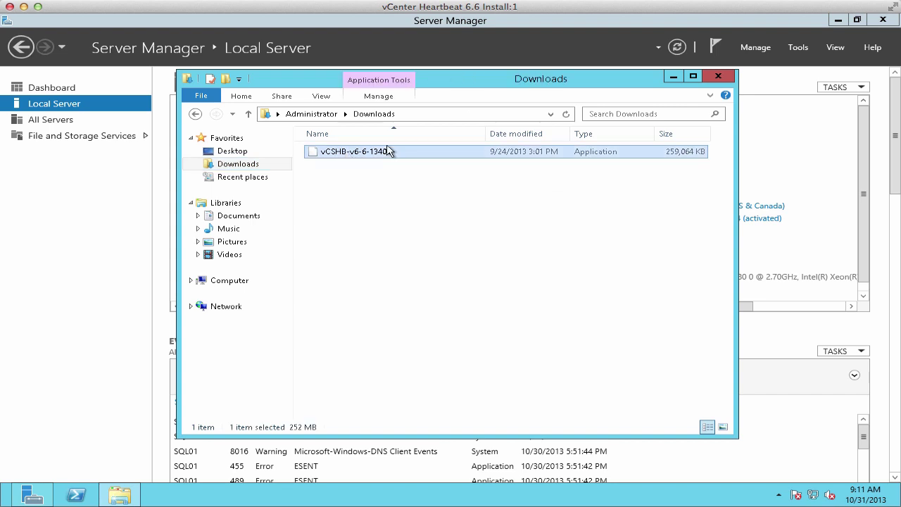
Launch the Heartbeat installer, extract the setup files and choose a primary install
click(886, 22)
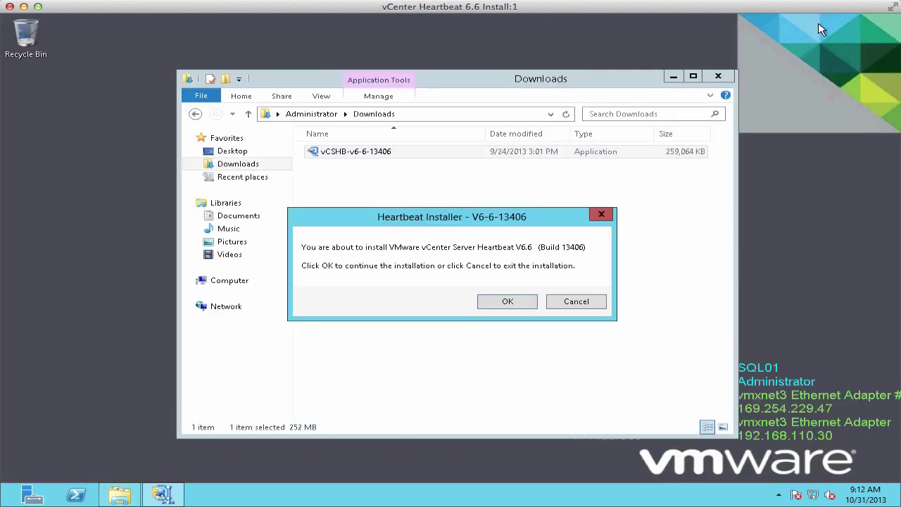
click(673, 76)
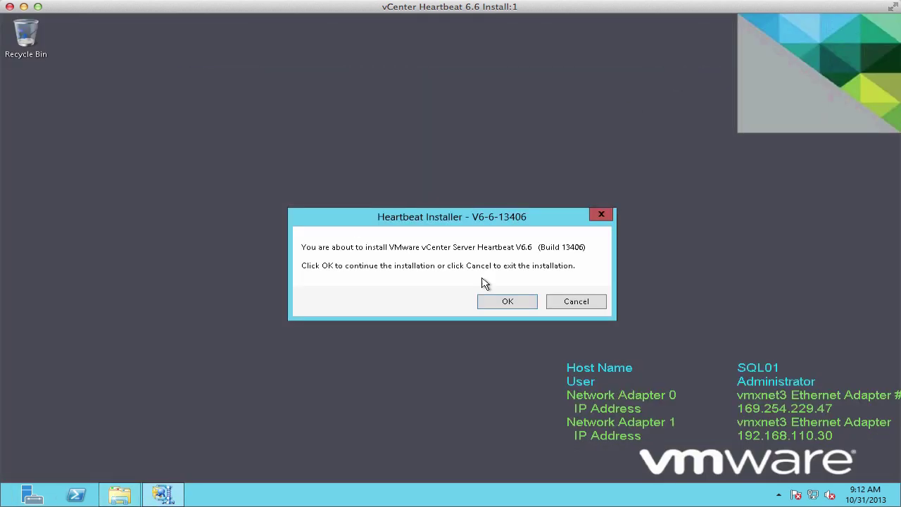
click(508, 301)
click(560, 248)
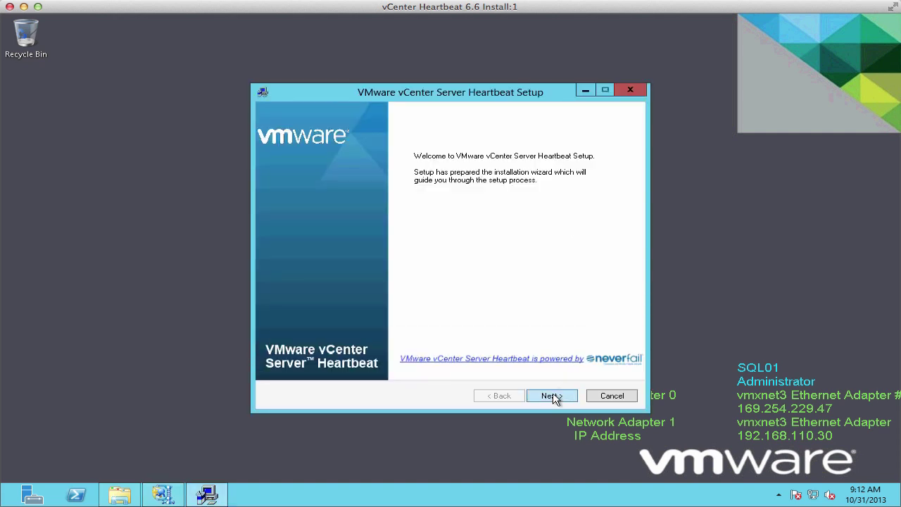
click(555, 396)
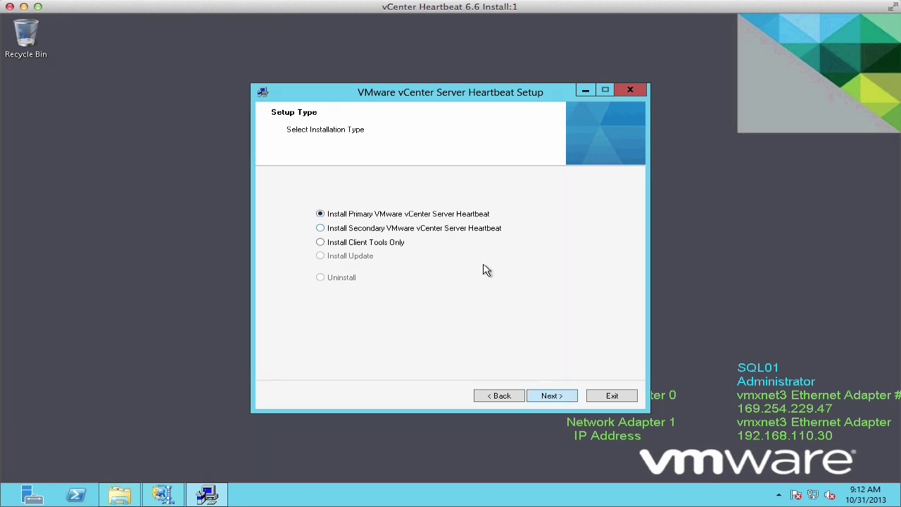
click(552, 396)
Accept the license, keep LAN topology, virtual secondary and the default installation folder
click(397, 358)
click(552, 397)
click(552, 398)
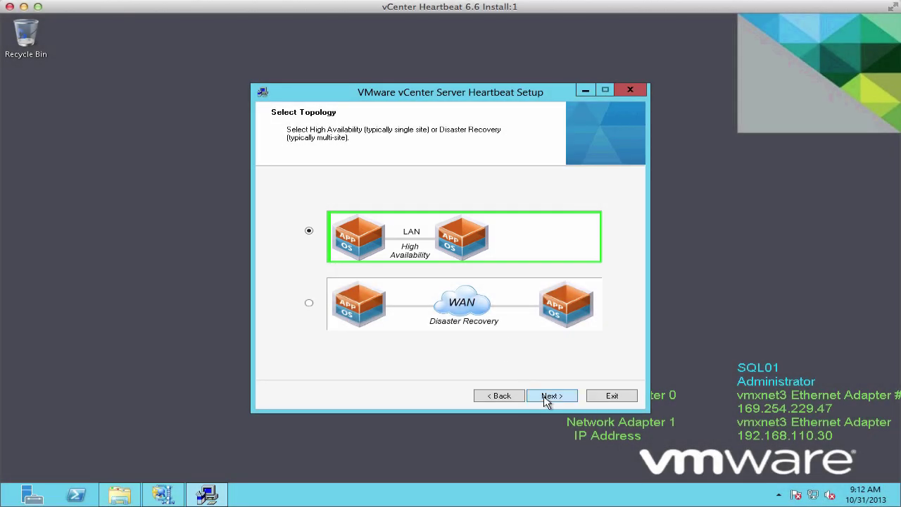
click(551, 396)
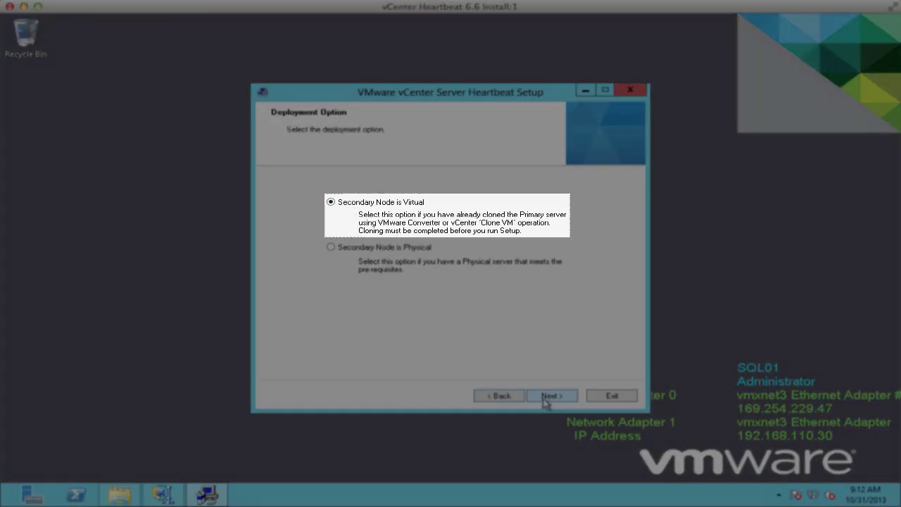
click(550, 396)
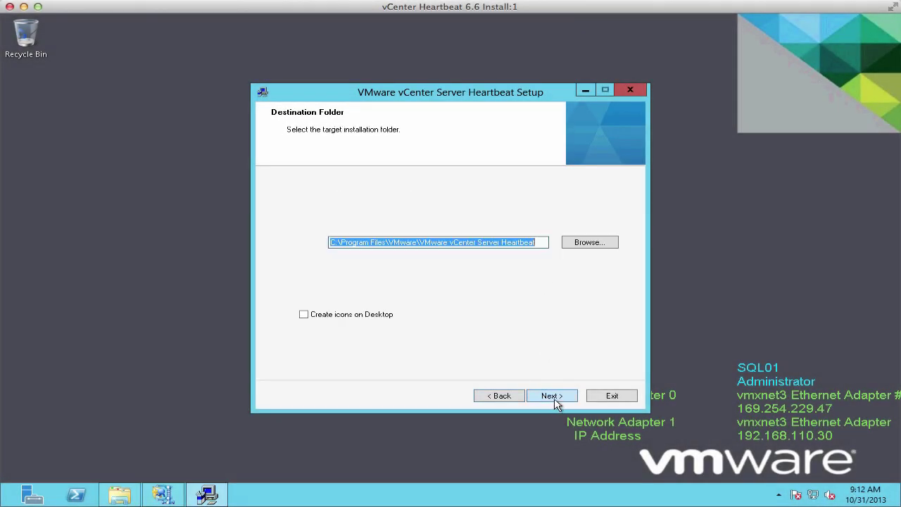
click(552, 396)
Use the Channel adapter and link channel IPs 192.168.2.31 and 192.168.2.32, keeping the unreachable secondary
click(294, 215)
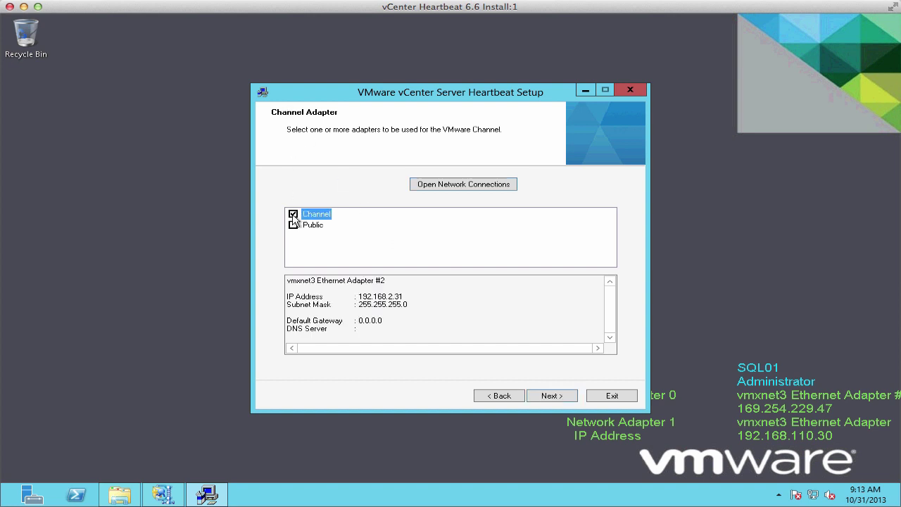
click(544, 397)
click(312, 250)
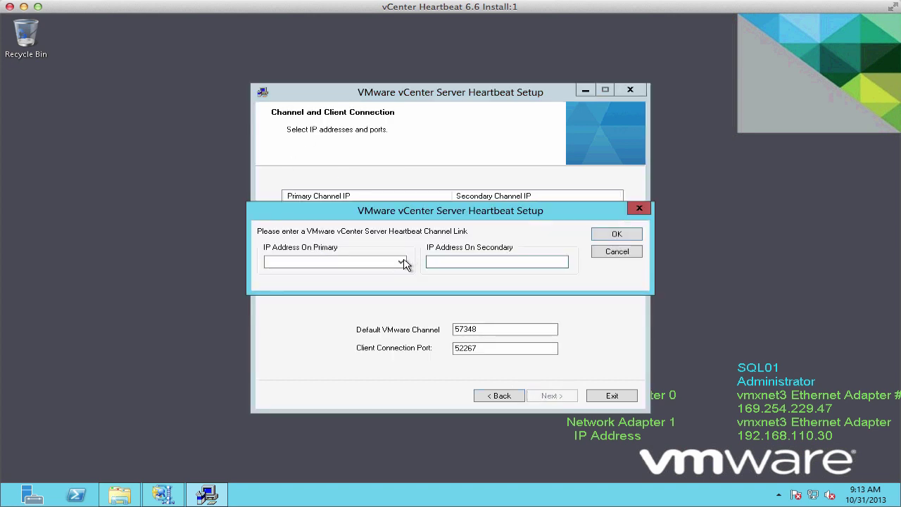
click(338, 262)
click(382, 276)
click(460, 262)
click(614, 233)
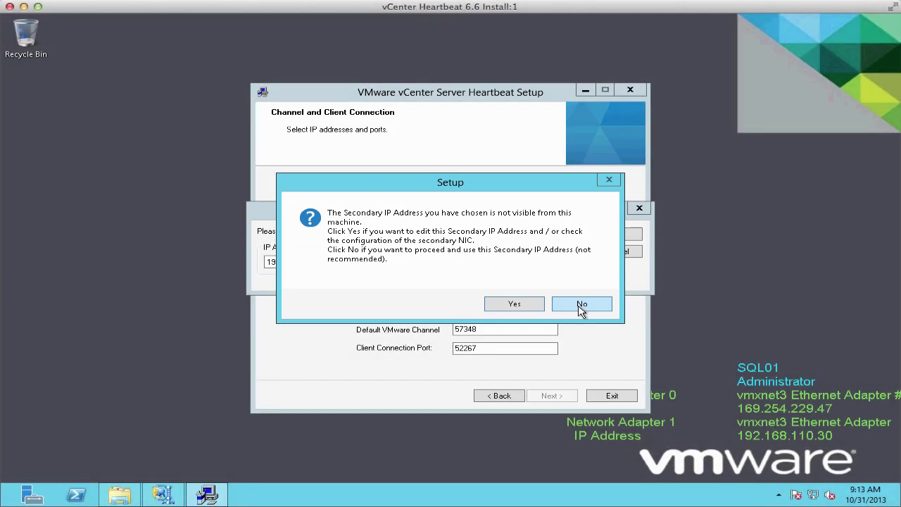
click(581, 310)
Choose the Public adapter with public IP 192.168.110.30
click(552, 396)
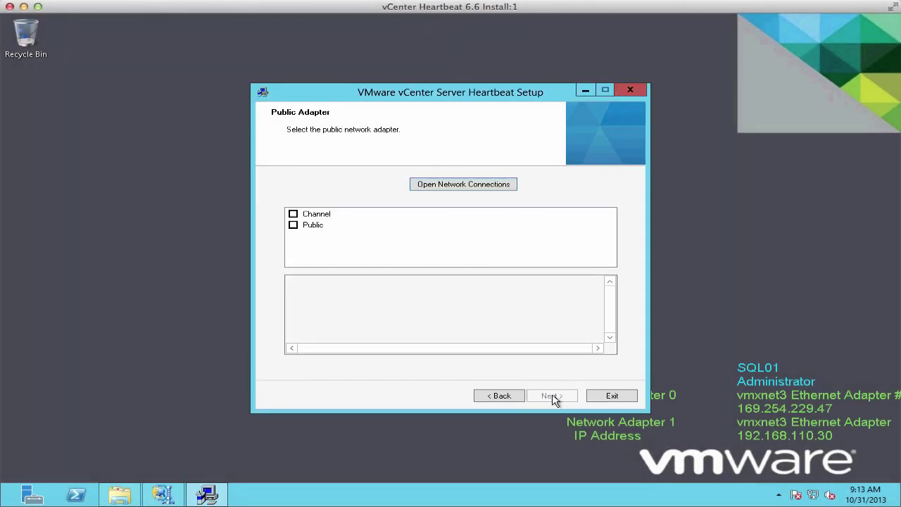
click(293, 226)
click(545, 396)
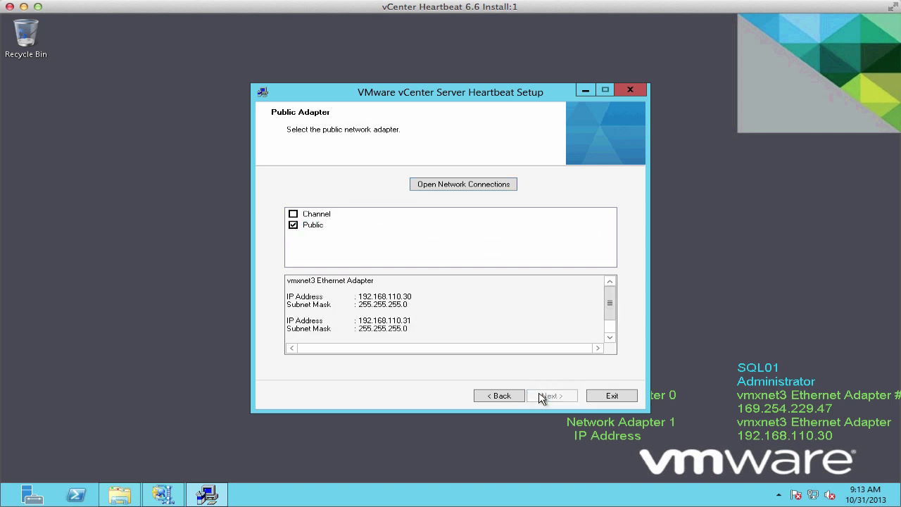
click(326, 259)
click(485, 262)
click(438, 271)
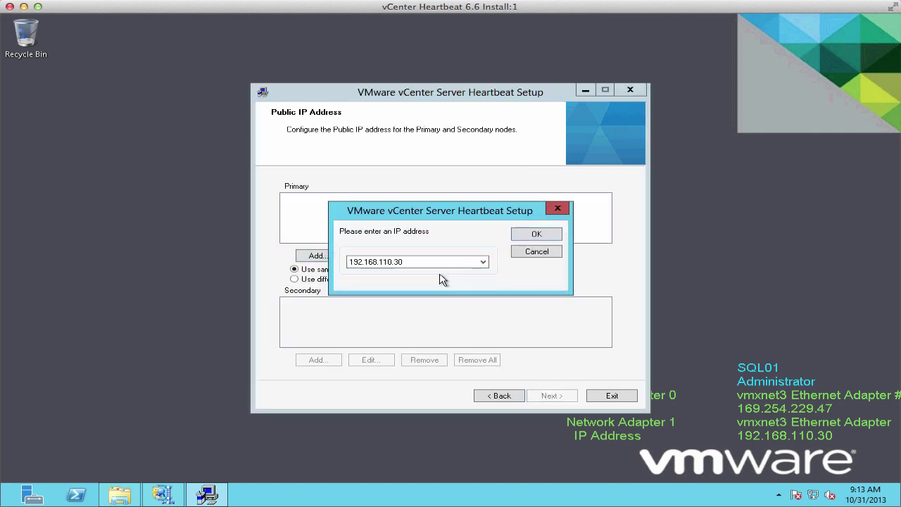
click(533, 236)
click(551, 394)
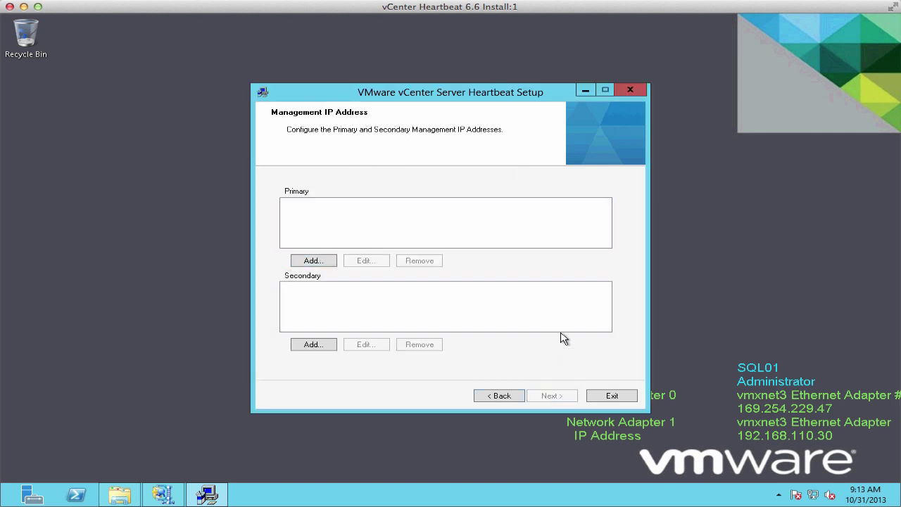
Set management IPs 192.168.110.31 for primary and 192.168.110.32 for secondary, accepting the warning
click(315, 260)
click(483, 262)
click(451, 273)
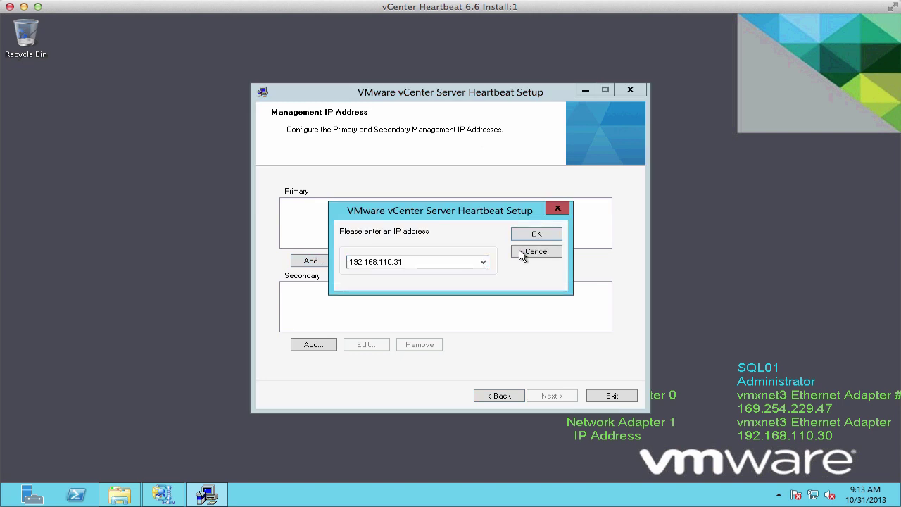
click(530, 236)
click(313, 344)
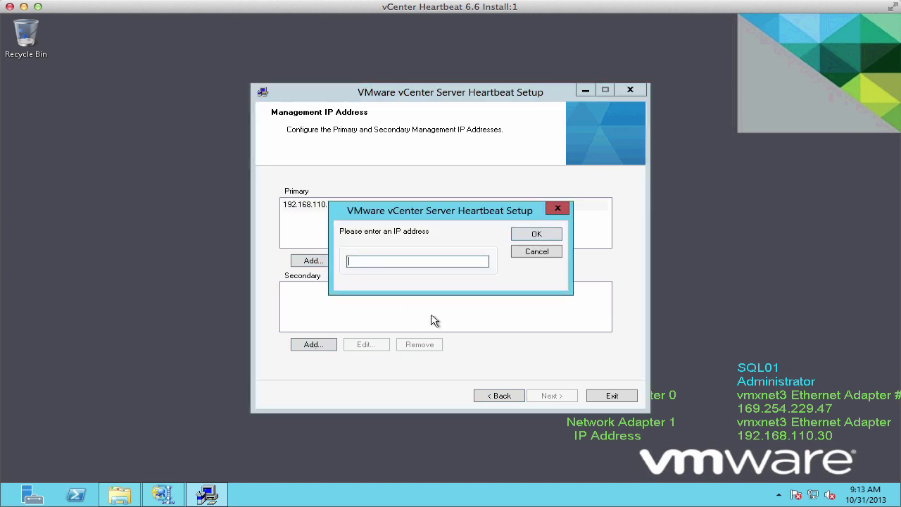
text(192.168.110.32)
click(538, 235)
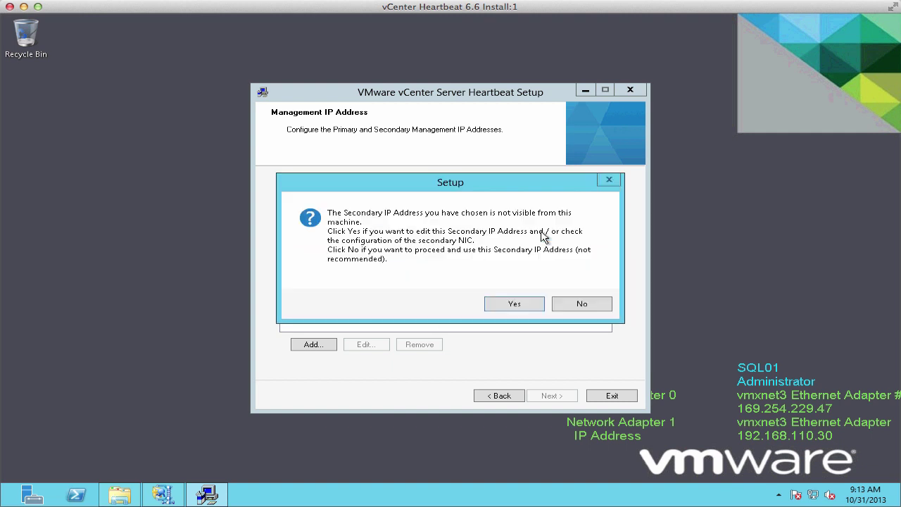
click(582, 304)
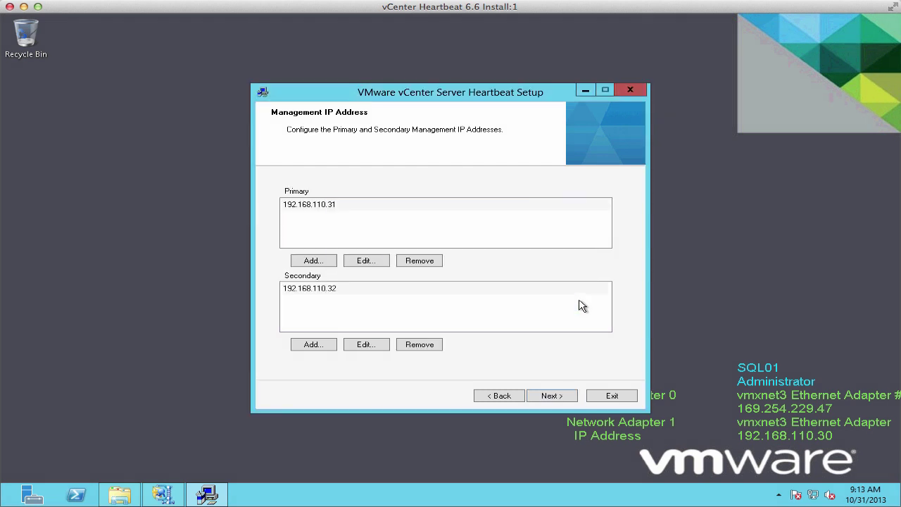
Name the primary node sql01-a and the secondary node sql01-b
key(Return)
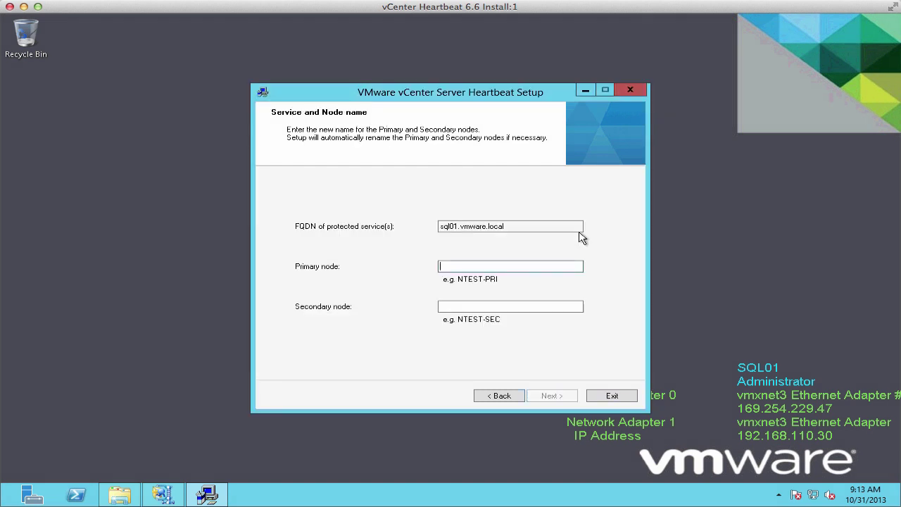
text(sql01-a)
key(Tab)
text(sql)
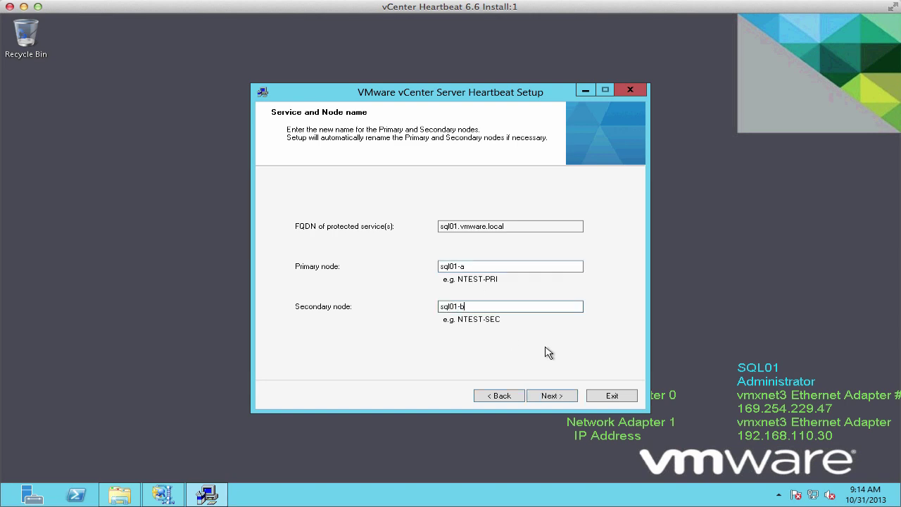
key(Return)
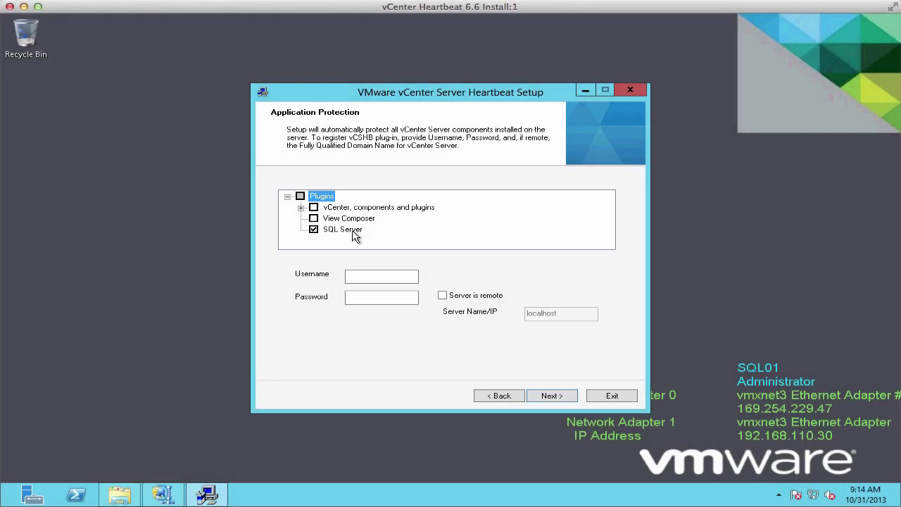
Keep SQL Server protection, acknowledge the plugin notice and paste the shared folder path
click(383, 296)
click(551, 397)
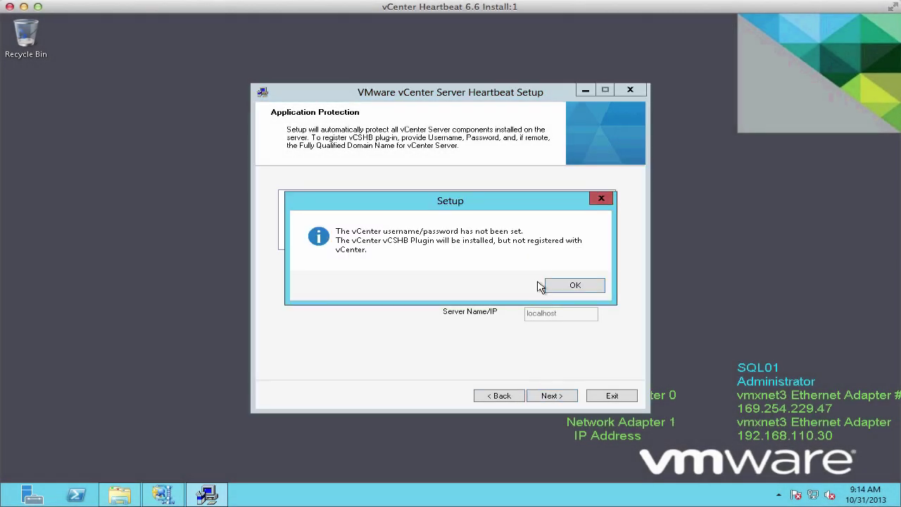
click(567, 288)
key(ctrl+v)
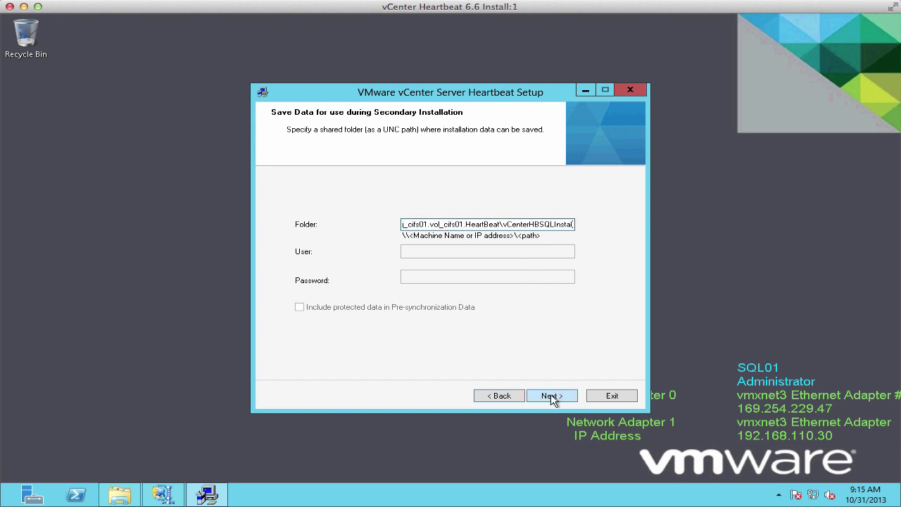
Proceed through the summary and pre-install checks to install Heartbeat 6.6.13406 and its packet filter
click(552, 396)
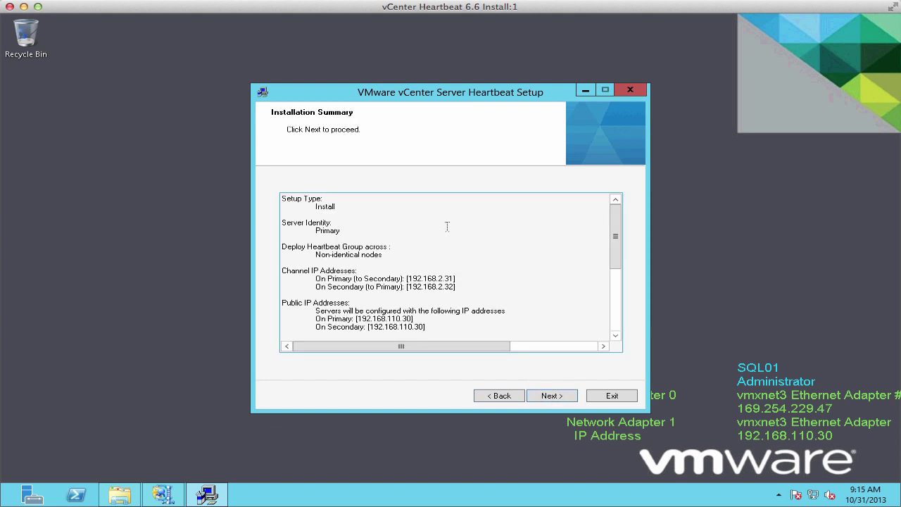
click(558, 396)
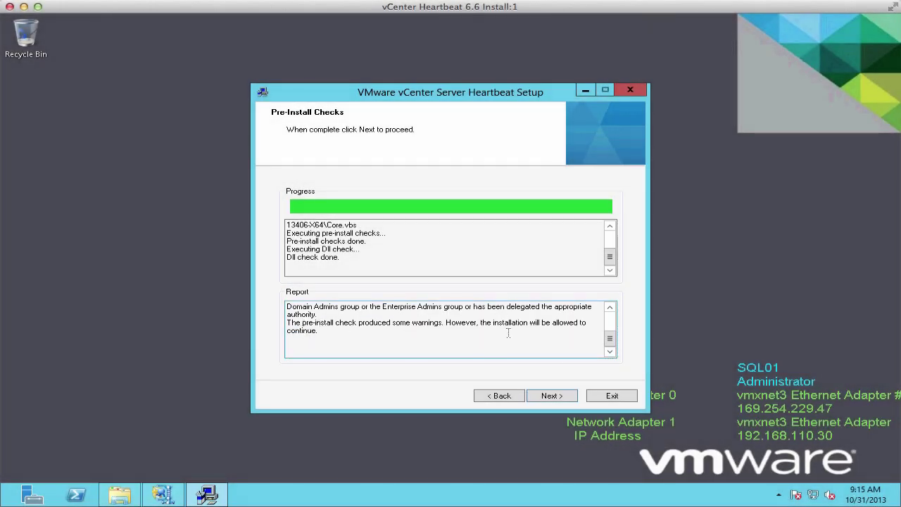
click(564, 396)
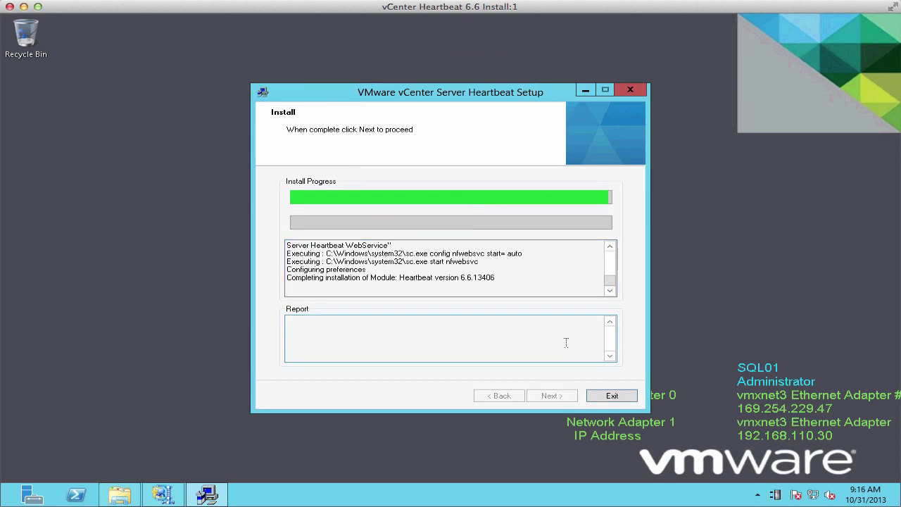
click(547, 396)
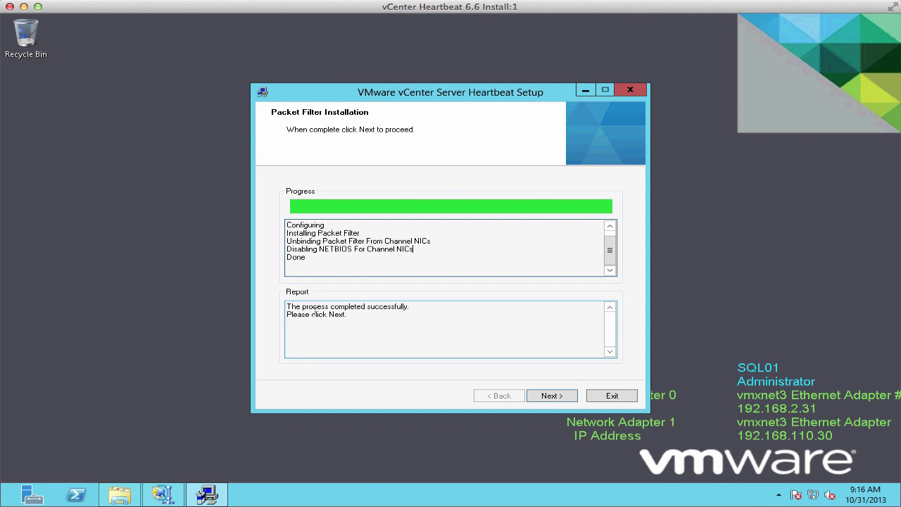
Add host record sql01 (address ending .30) with a pointer record in the vmware.local zone
click(542, 395)
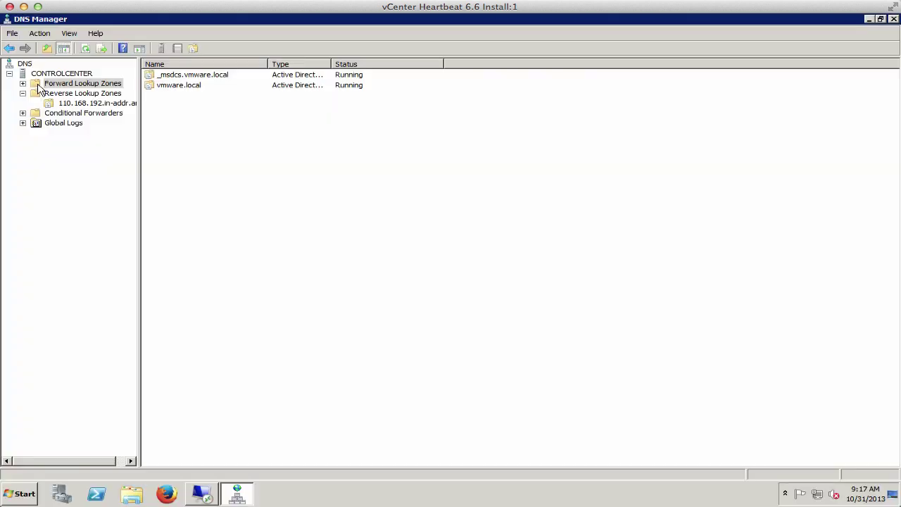
click(71, 103)
right_click(224, 307)
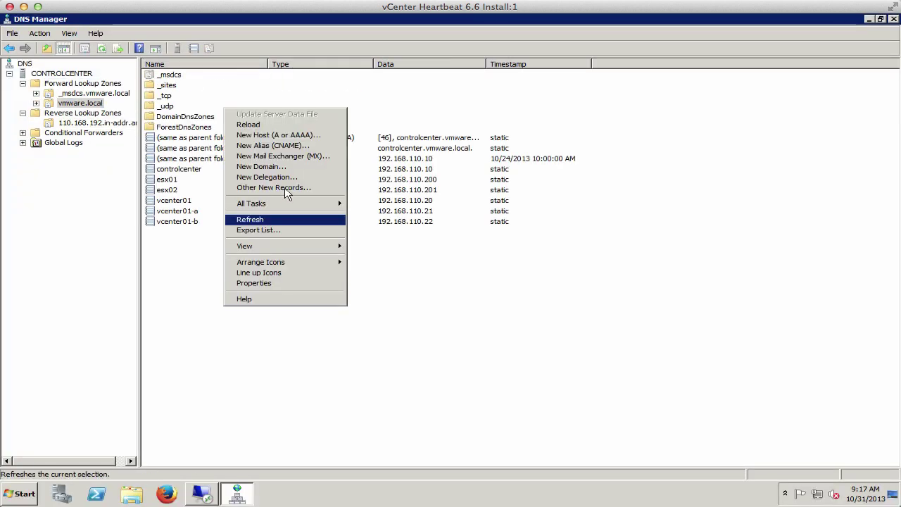
click(278, 137)
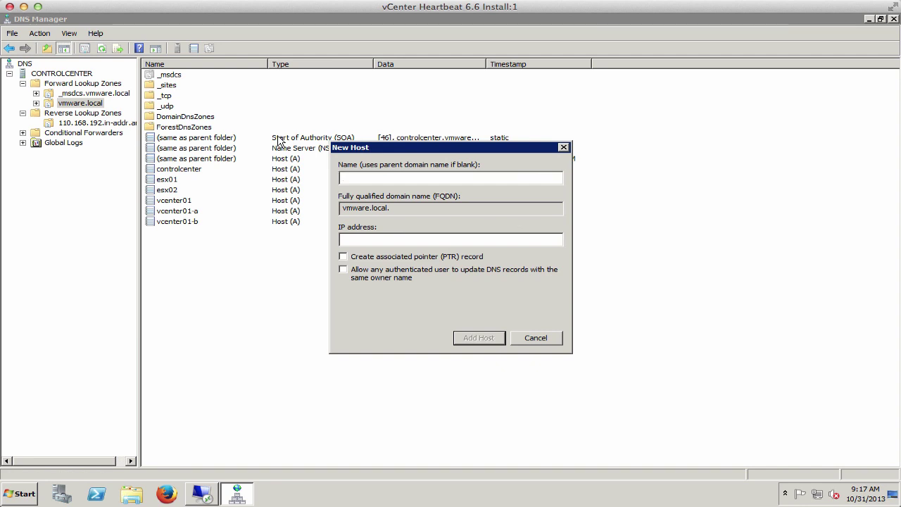
text(sql01)
key(Tab)
key(Tab)
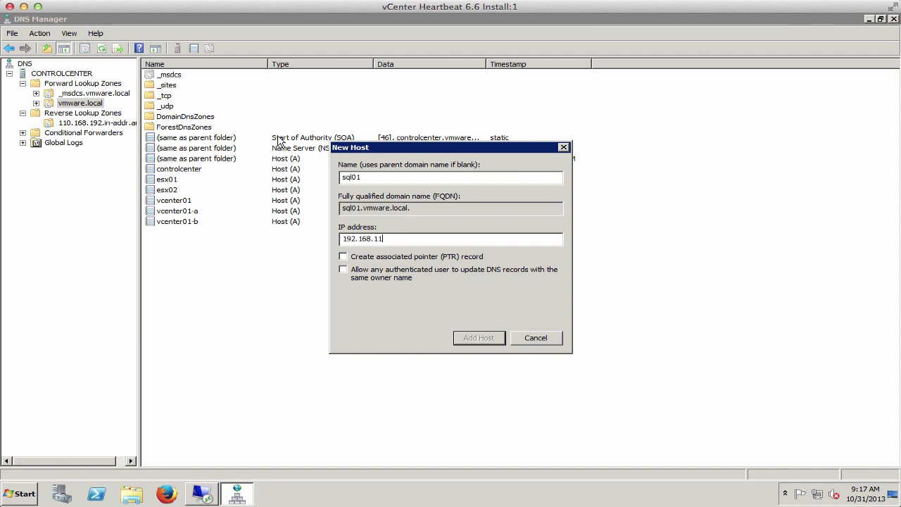
text(30)
click(373, 259)
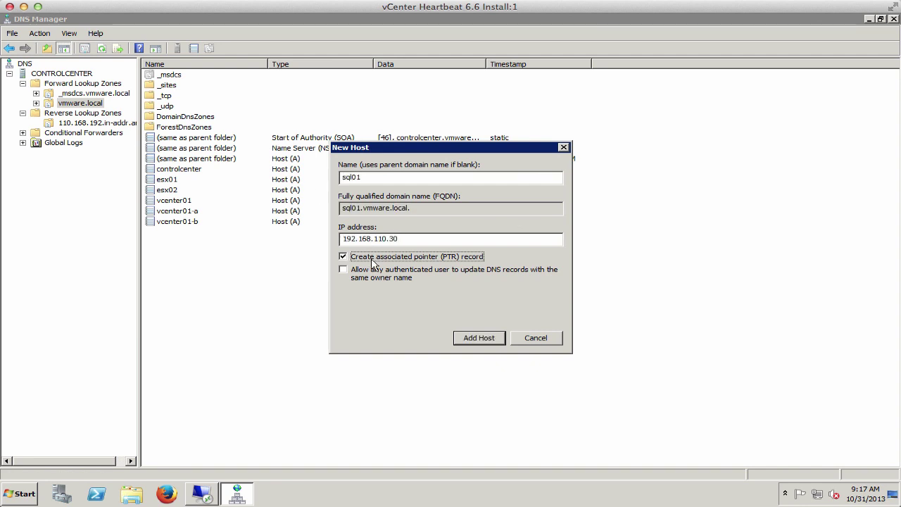
click(485, 339)
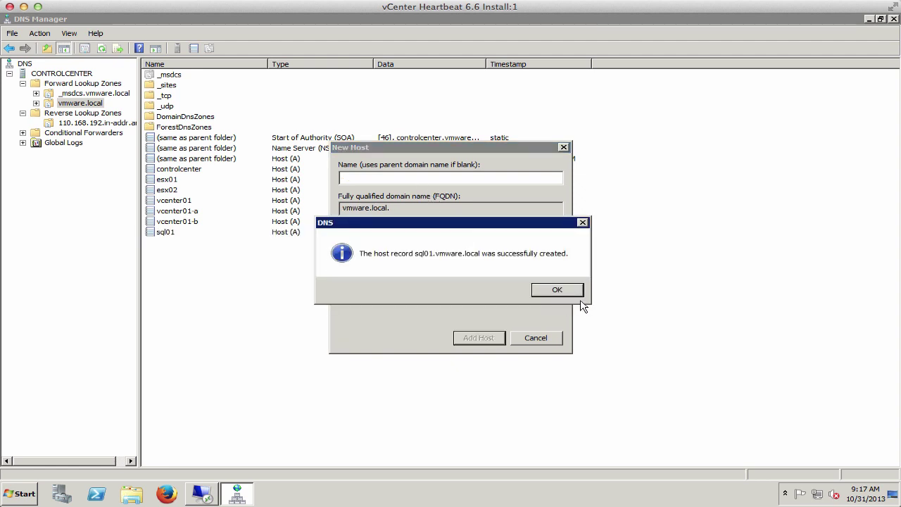
click(557, 291)
Add the sql01-a host record with its 192.168.110 address
text(sql01-a)
key(Tab)
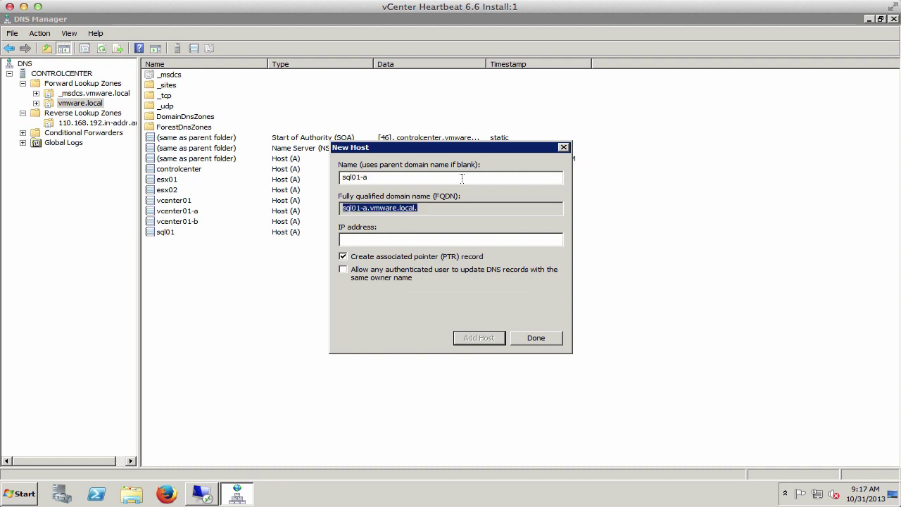
key(Tab)
text(192.168.110.3)
click(481, 338)
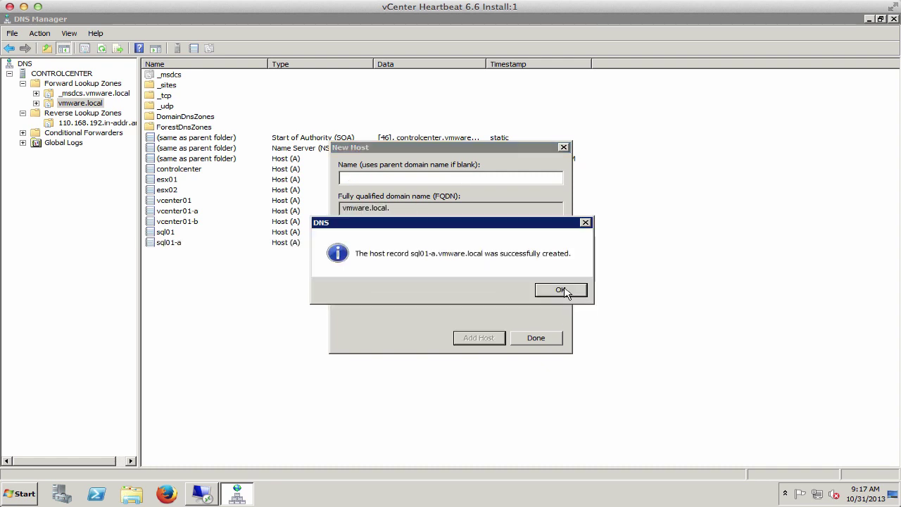
click(567, 291)
Add host record sql01-b at 192.168.110.32, then finish Heartbeat setup and restart SQL01
text(sql01-b)
key(Tab)
key(Tab)
text(192.168.110.32)
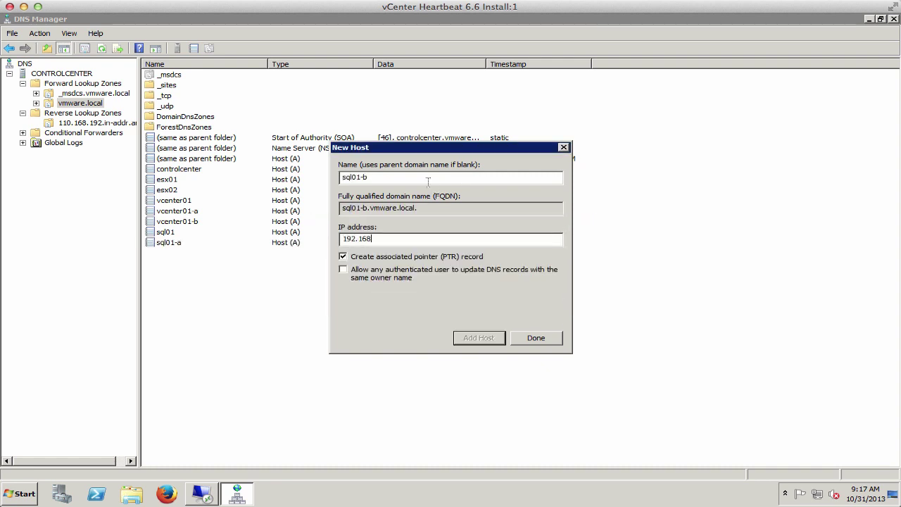
click(479, 338)
click(556, 288)
click(535, 338)
click(868, 20)
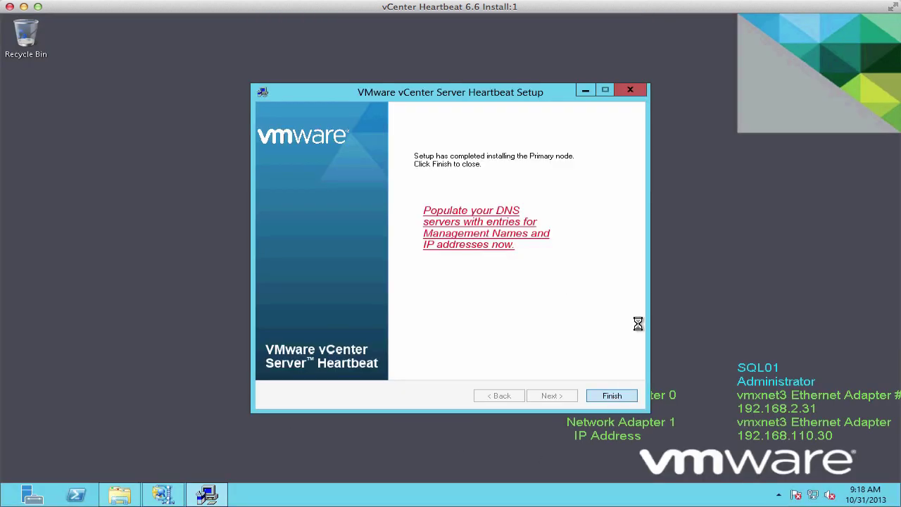
click(514, 291)
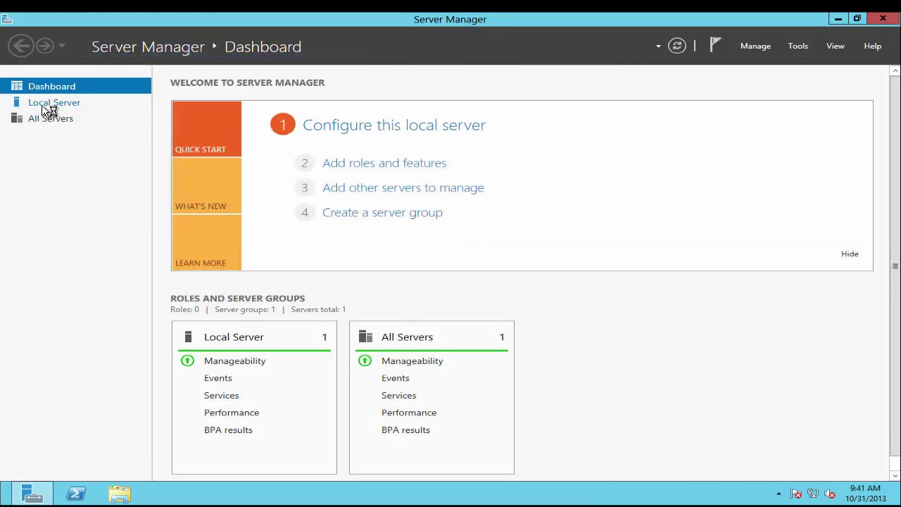
Rename the network adapters to Public and Channel
click(25, 105)
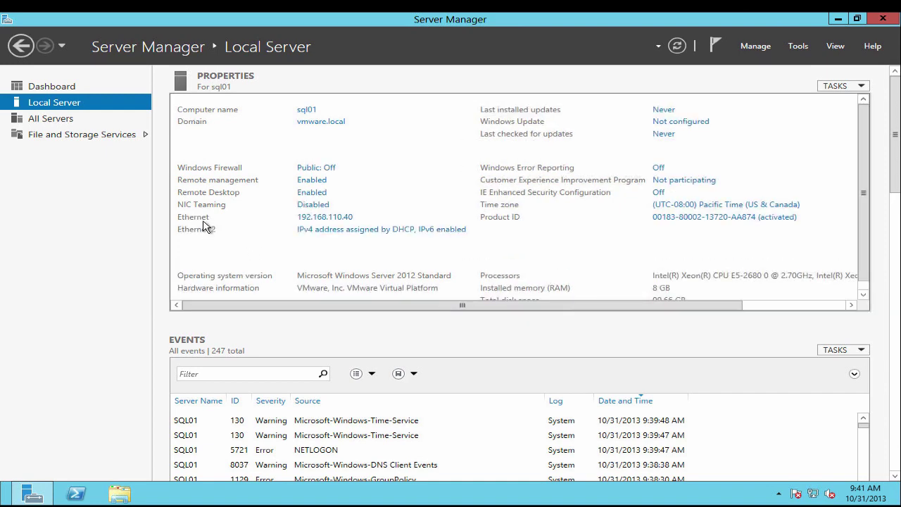
click(310, 218)
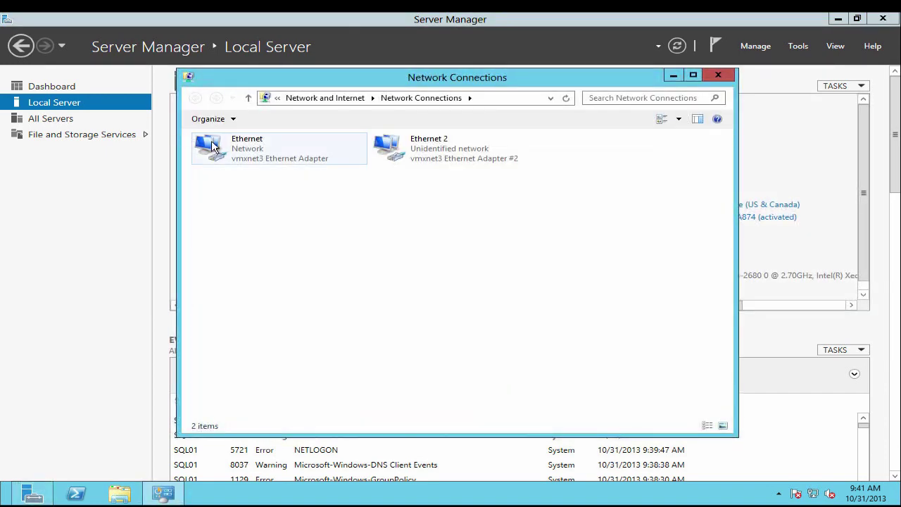
right_click(213, 134)
click(243, 240)
text(Public)
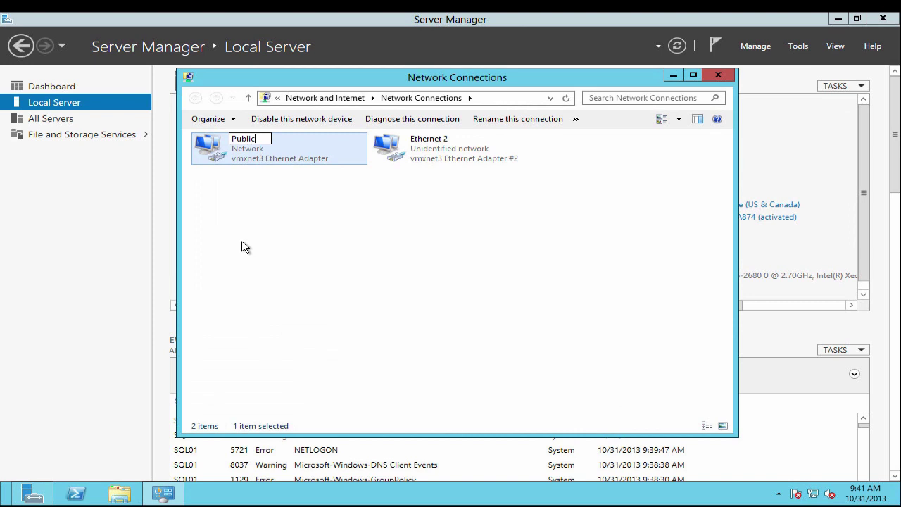
key(Tab)
text(Channel)
key(Return)
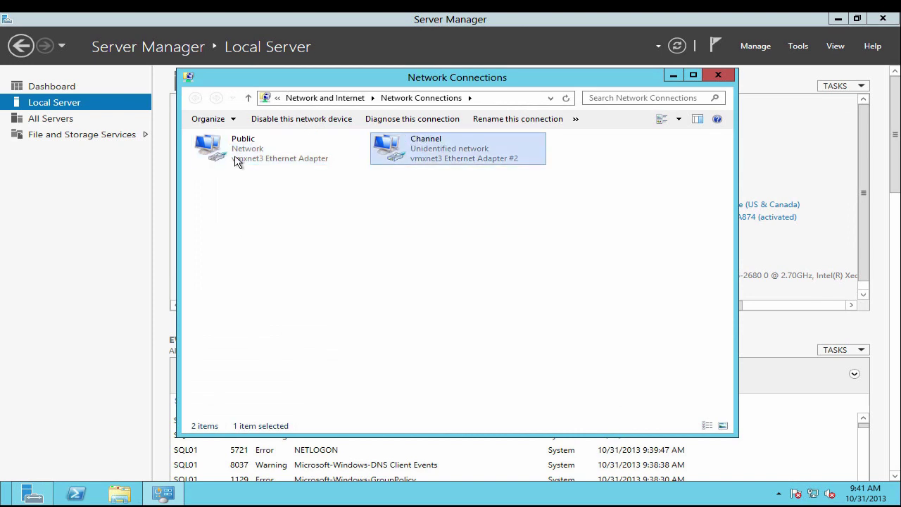
Add 192.168.110.32 as an extra IPv4 address on the Public adapter
right_click(233, 149)
click(257, 261)
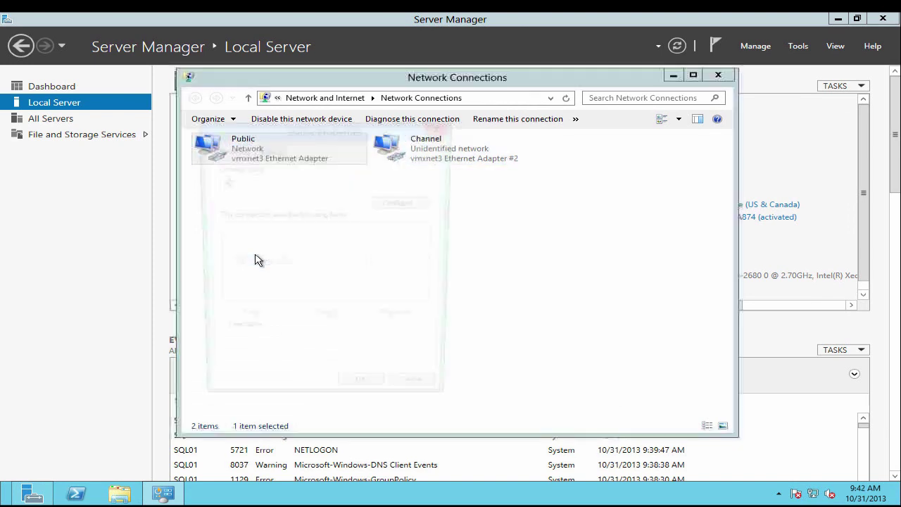
click(360, 304)
click(392, 326)
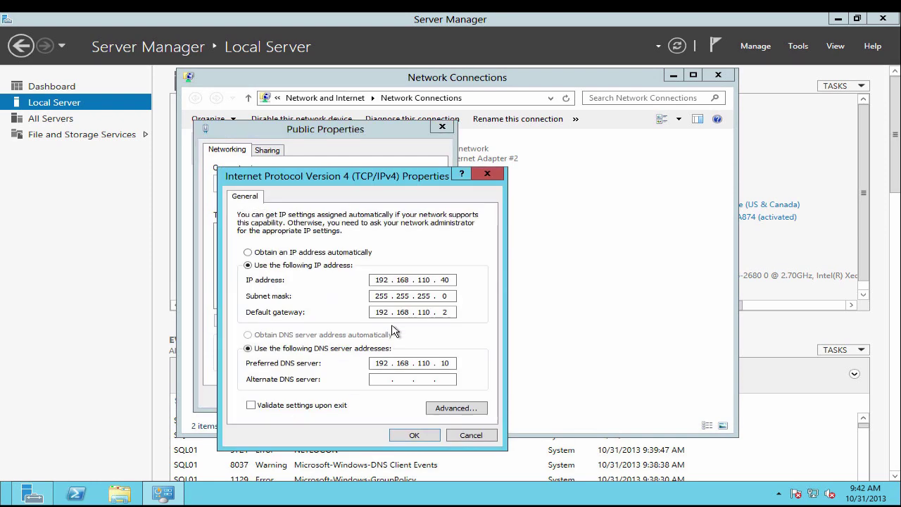
click(438, 411)
click(354, 288)
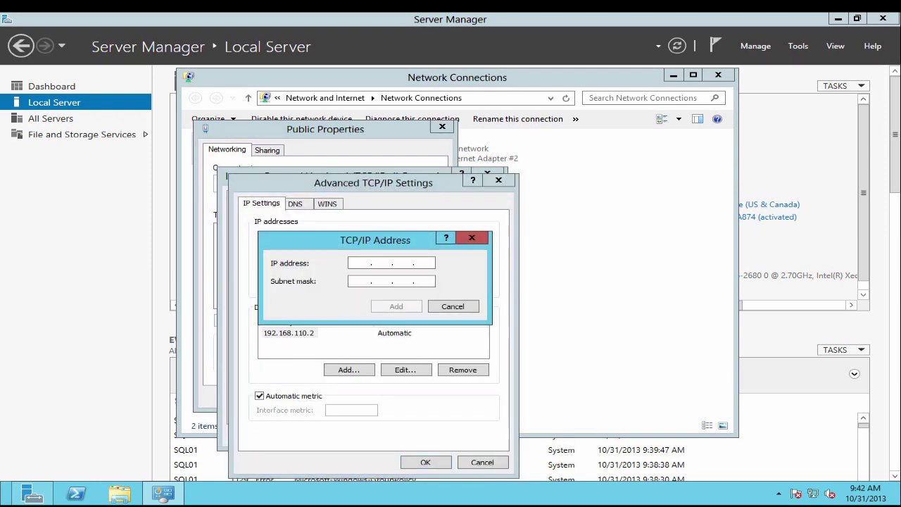
text(192 . 168 . 110 . )
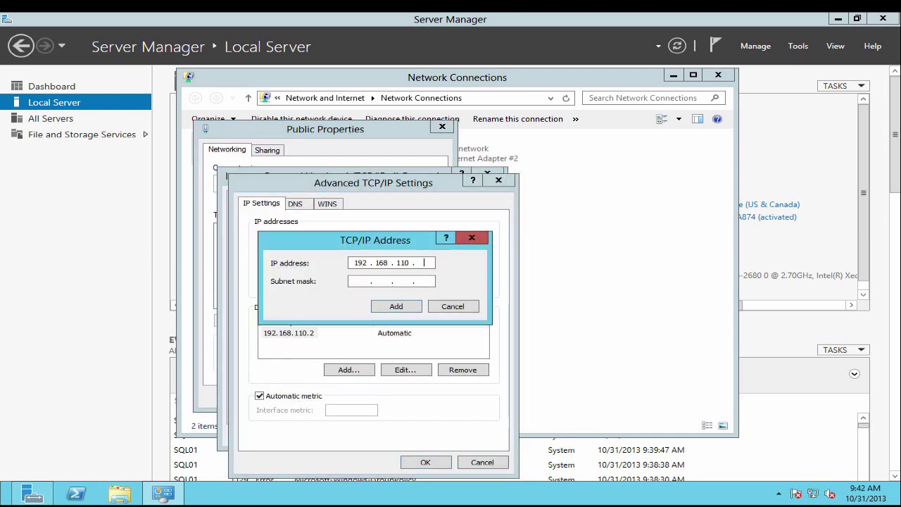
text(32)
key(Tab)
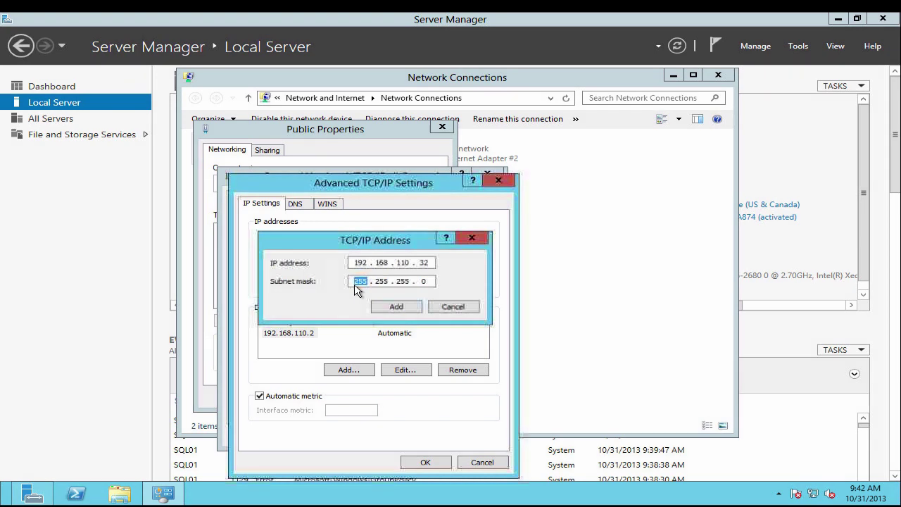
key(Return)
Change Public's 192.168.110.40 address to 192.168.110.30 and disable NetBIOS over TCP/IP
click(316, 250)
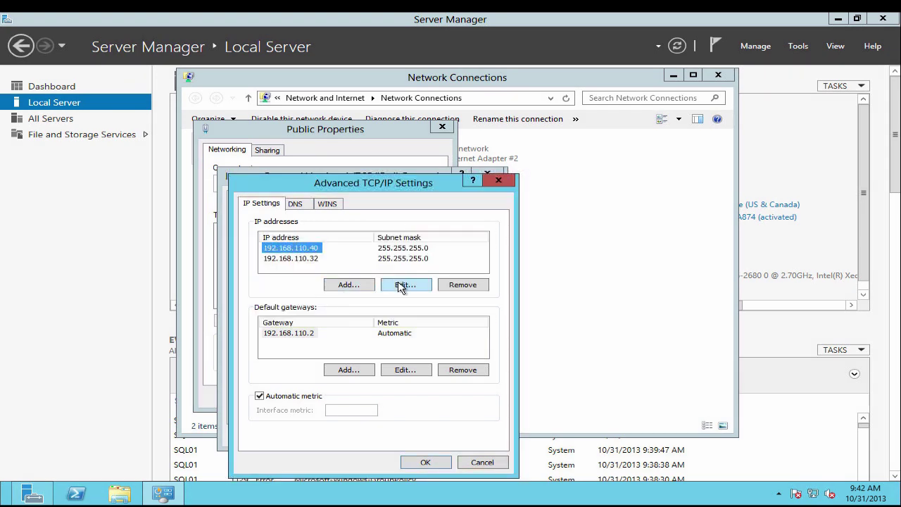
click(400, 286)
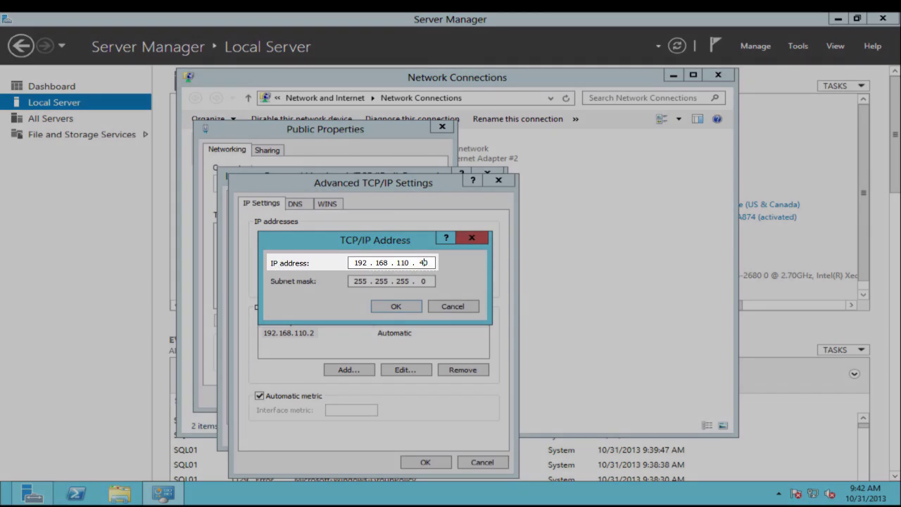
double_click(423, 262)
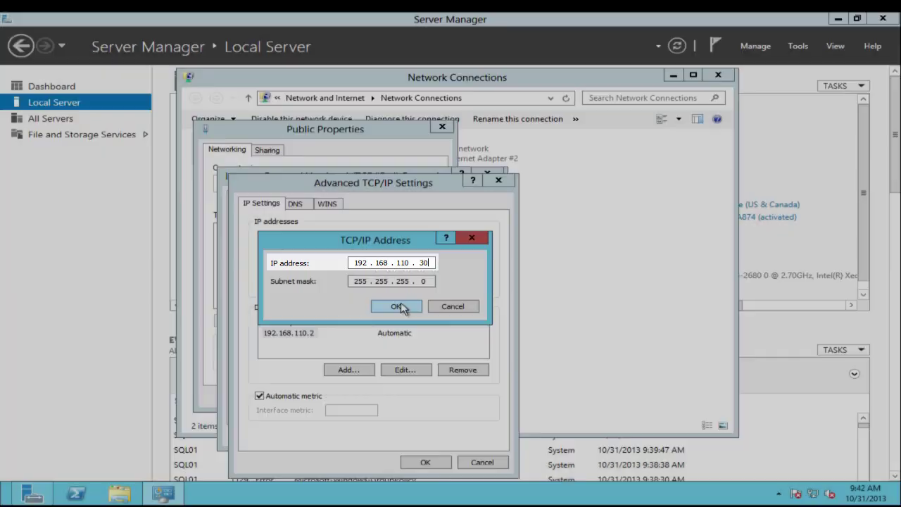
click(402, 308)
click(295, 203)
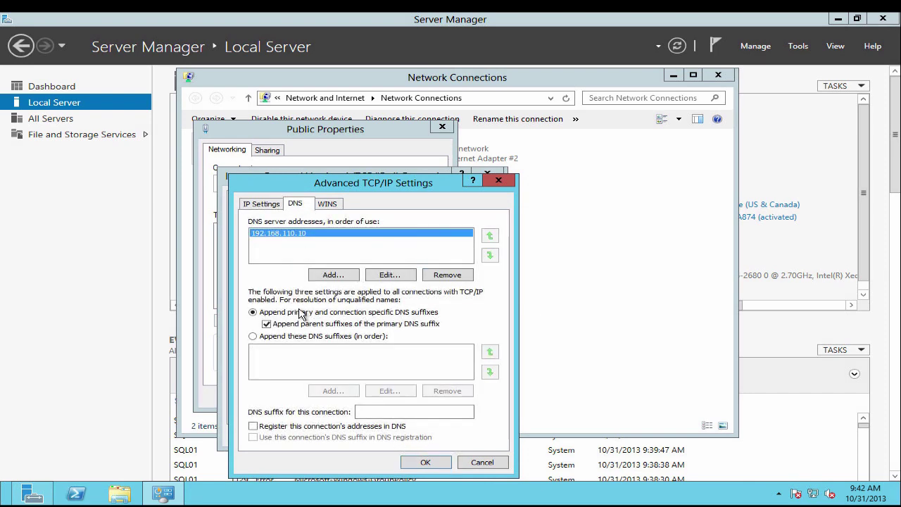
click(339, 206)
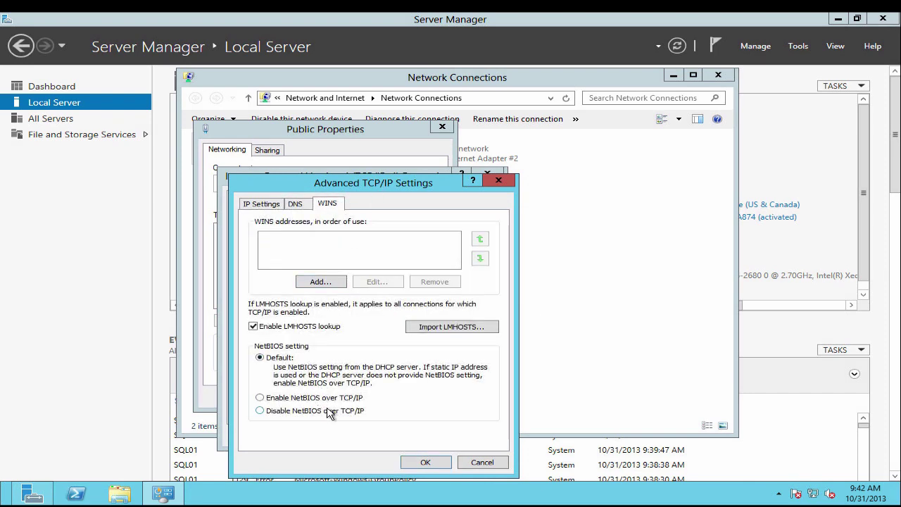
click(425, 462)
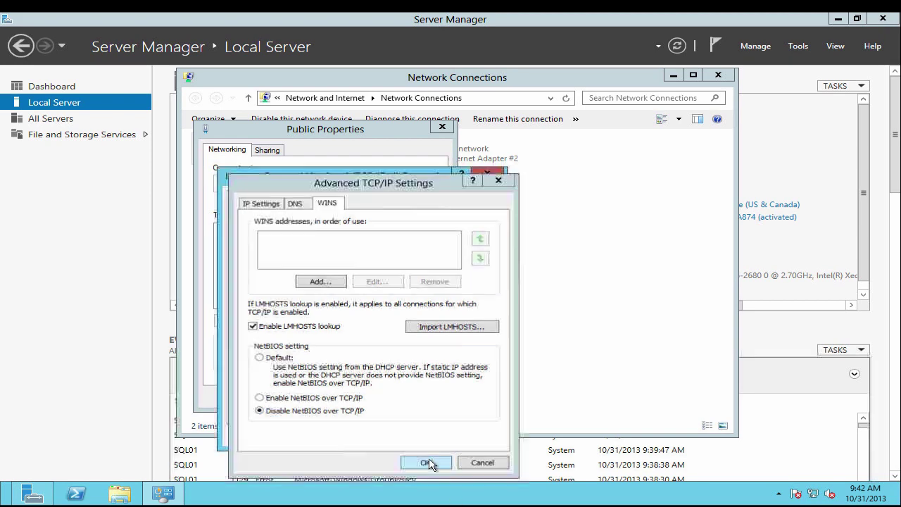
Turn off IPv6 on Channel and give it static IP 192.168.2.32, mask 255.255.255.0
click(414, 433)
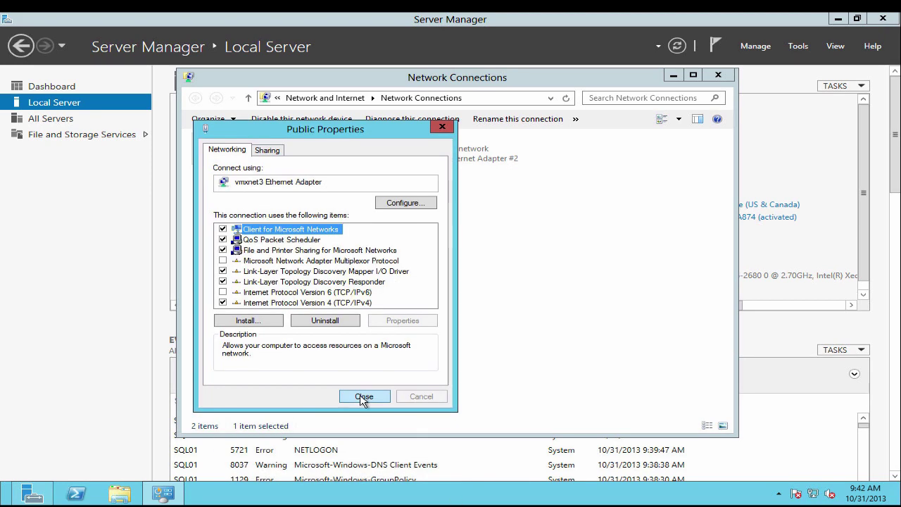
click(364, 395)
click(431, 163)
right_click(428, 164)
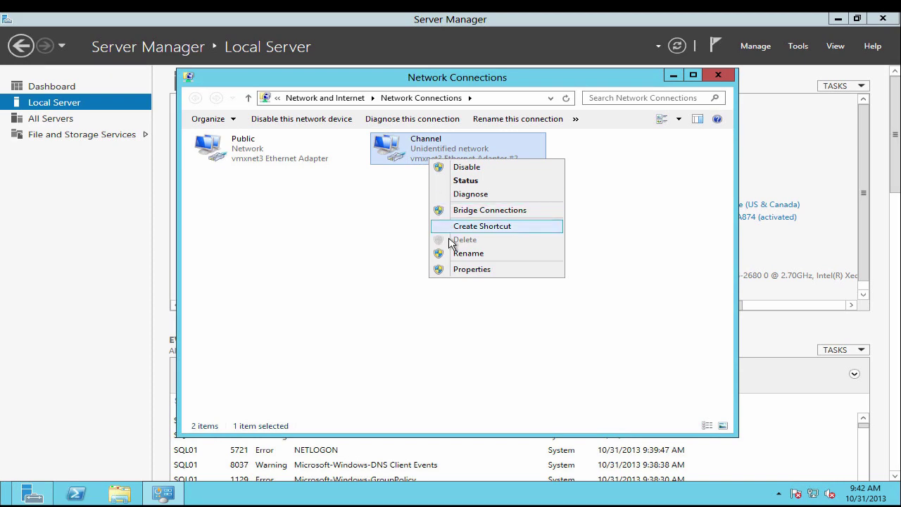
click(467, 265)
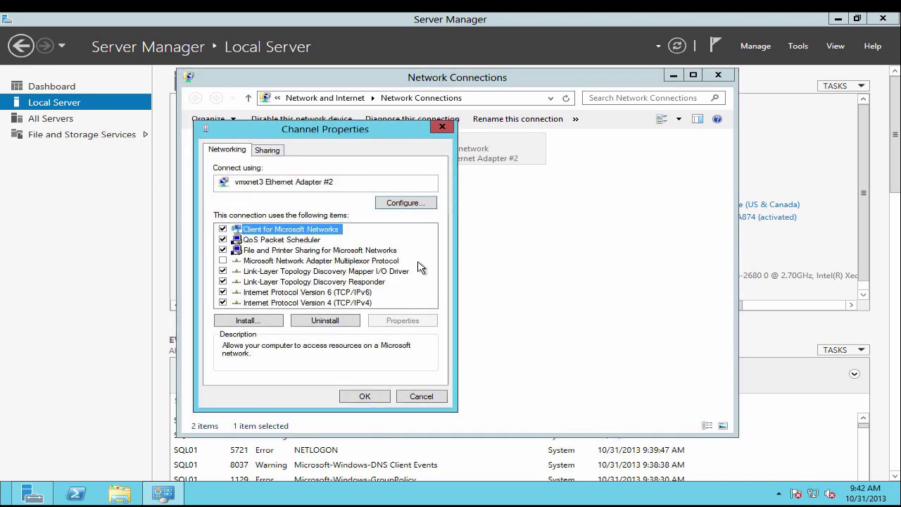
click(224, 292)
double_click(288, 303)
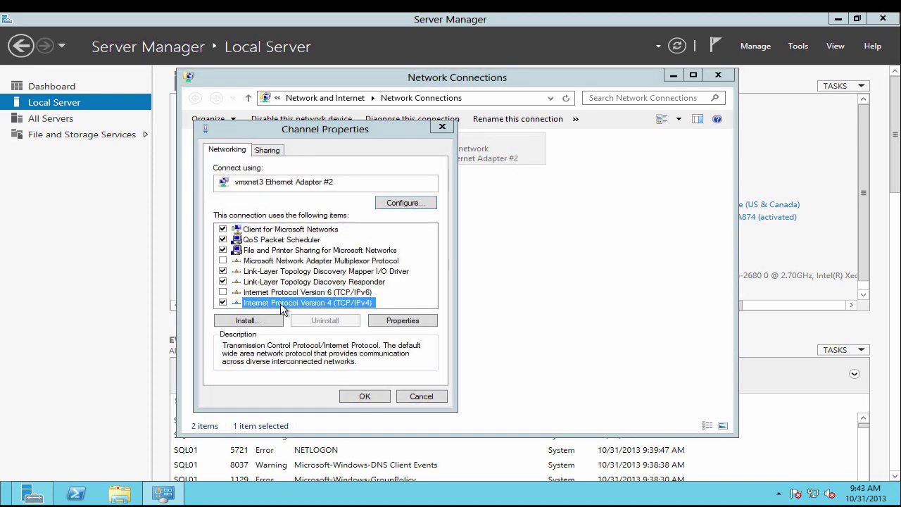
click(299, 265)
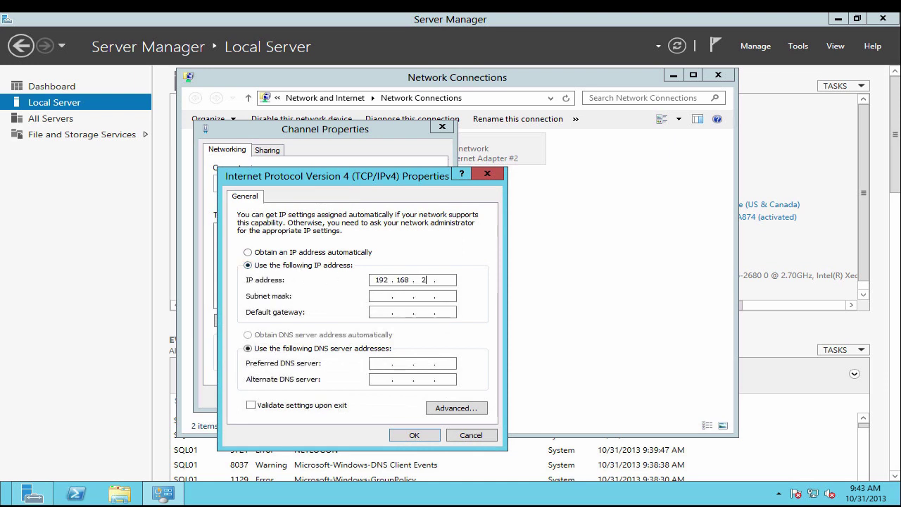
key(Tab)
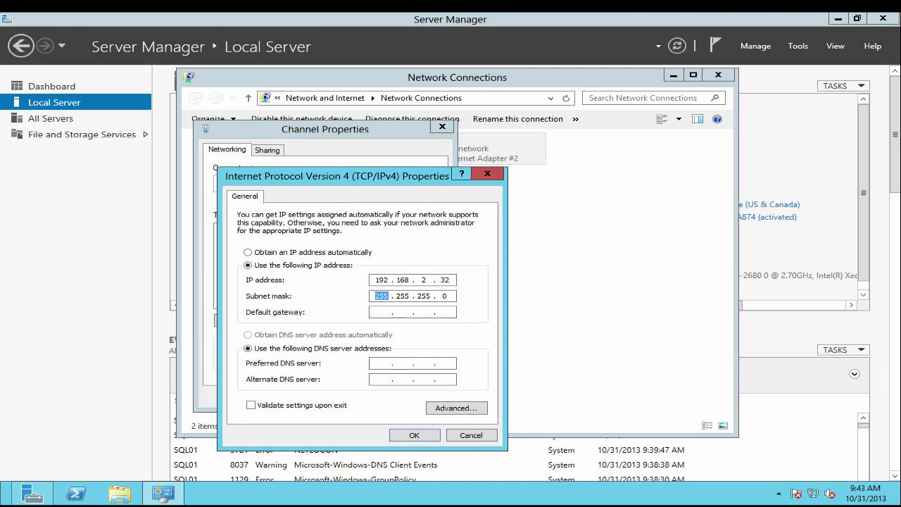
Disable DNS registration and NetBIOS over TCP/IP for Channel, then apply all dialogs
click(445, 408)
click(298, 206)
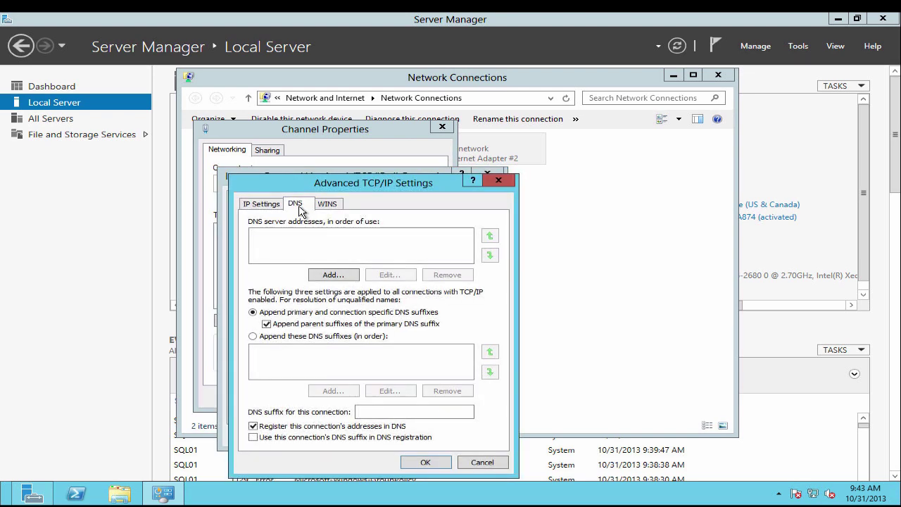
click(287, 427)
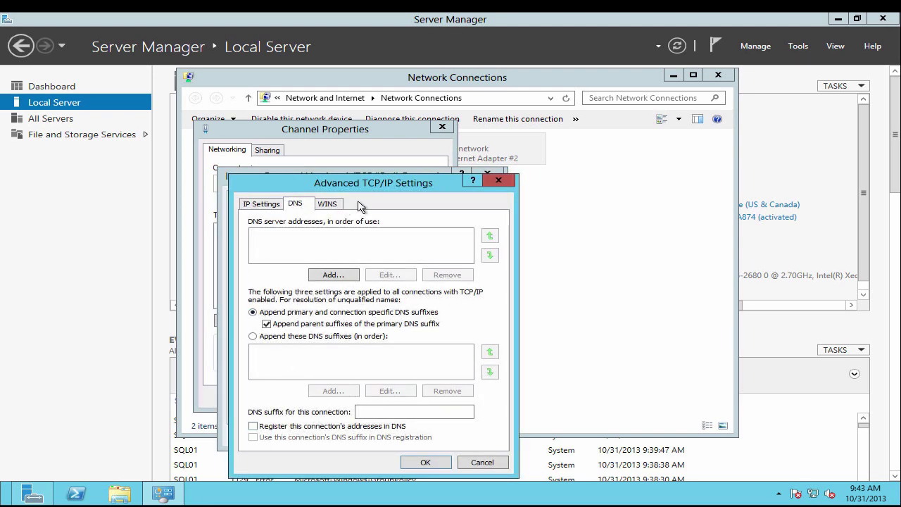
click(327, 203)
click(292, 412)
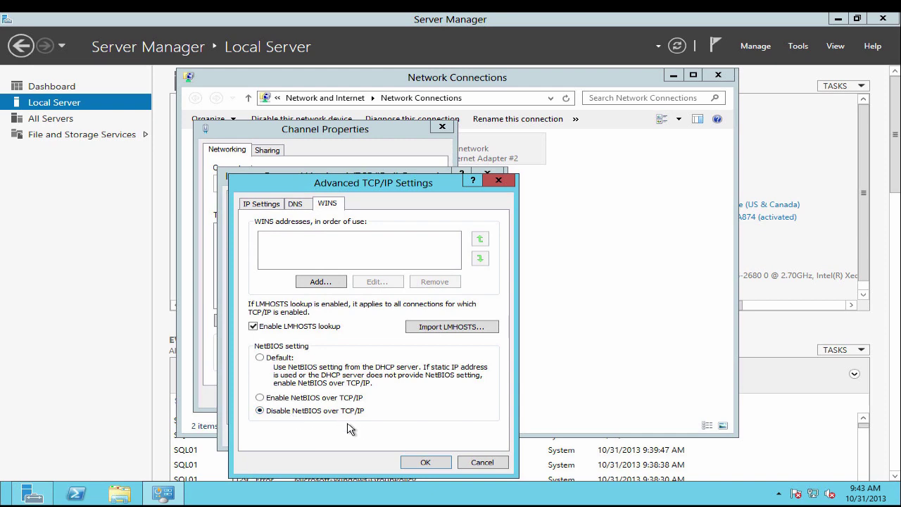
click(421, 462)
click(419, 437)
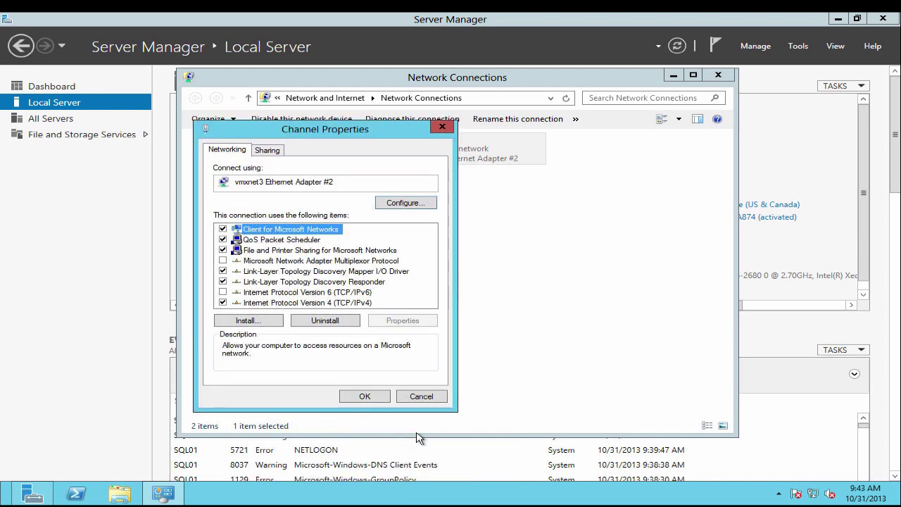
click(364, 396)
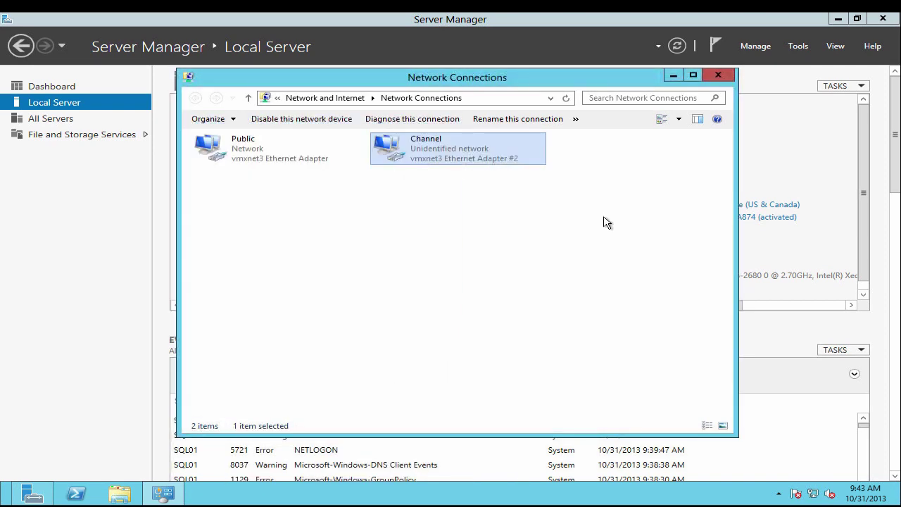
Copy the path of \\192.168.110.60\HeartBeat\vCenterHBSQLInstall from File Explorer
click(496, 101)
text(\\)
key(Down)
key(Return)
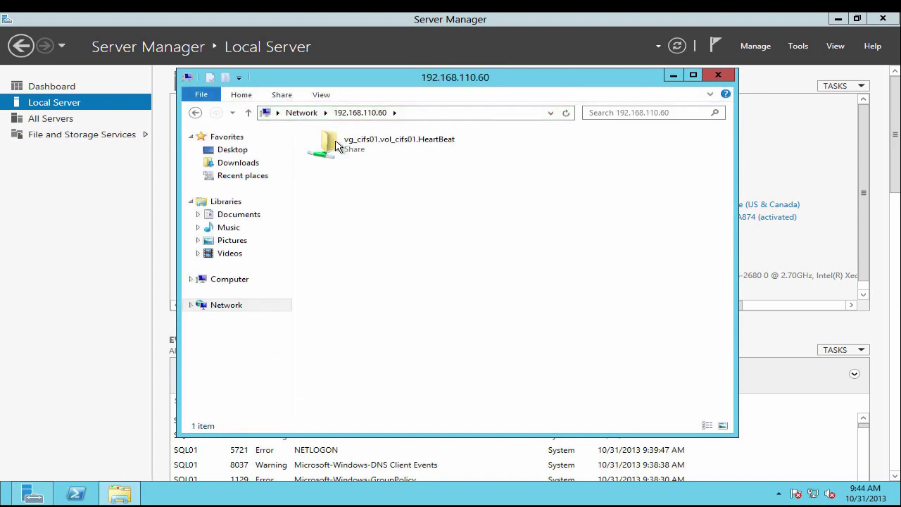
double_click(337, 146)
double_click(374, 176)
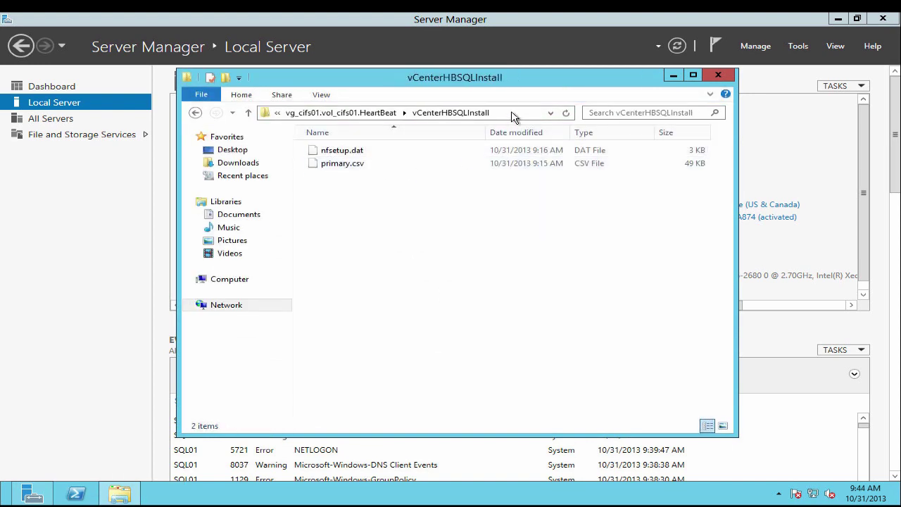
click(512, 116)
right_click(423, 114)
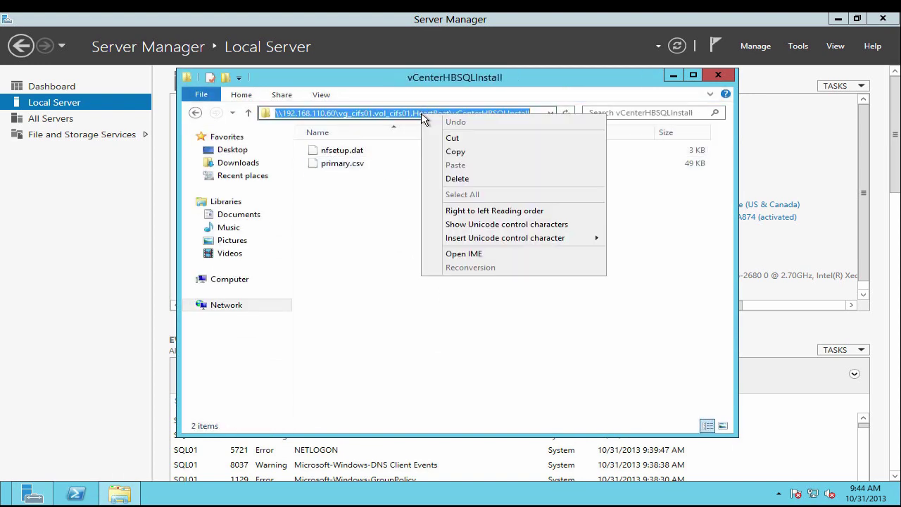
click(461, 150)
Close Server Manager and run the vCSHB-v6-6-13406 installer from Downloads
click(880, 21)
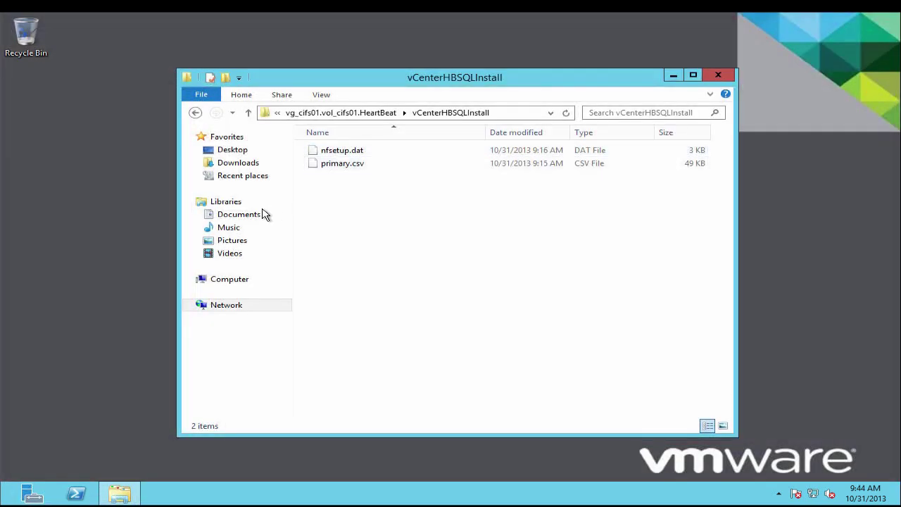
click(238, 162)
double_click(356, 150)
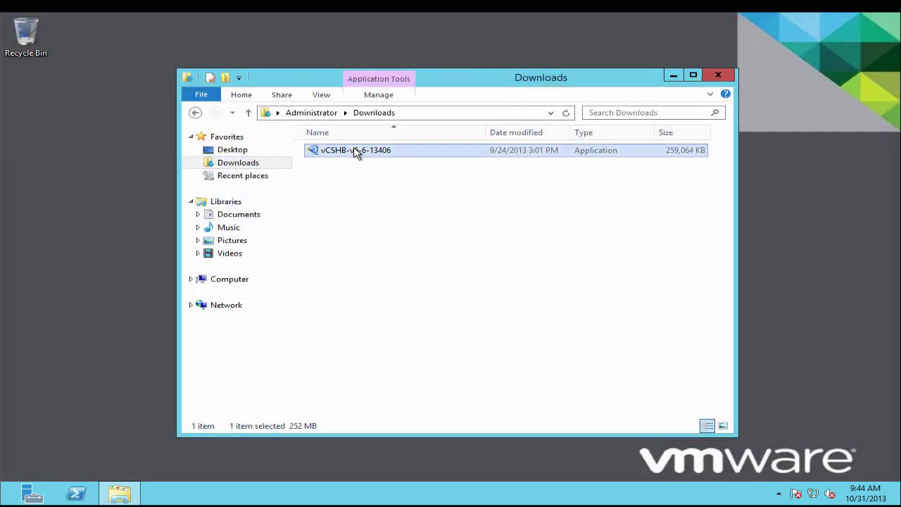
click(674, 75)
click(508, 301)
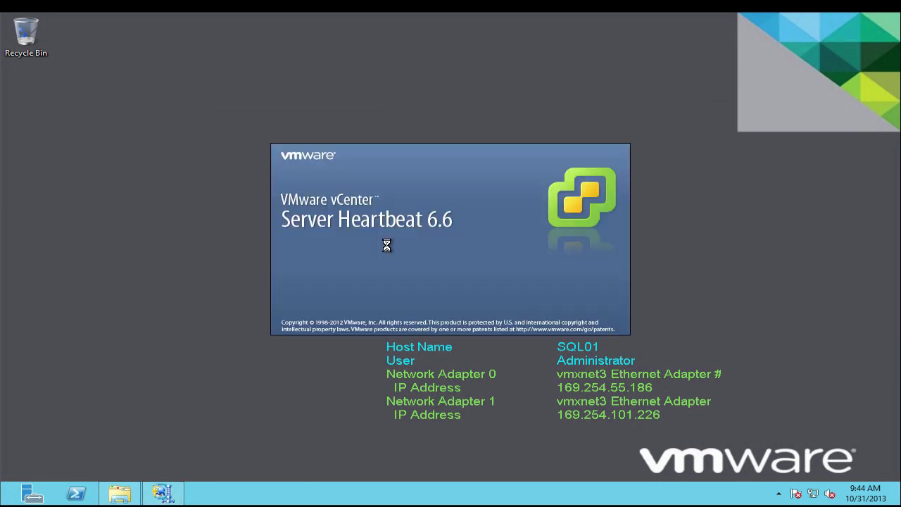
Choose Install Secondary and paste the copied vCenterHBSQLInstall share path as the folder
click(560, 396)
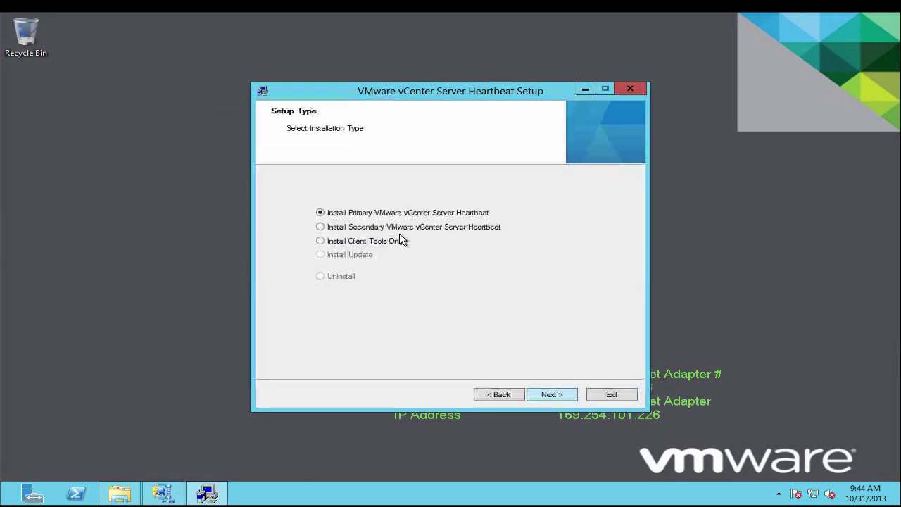
click(391, 229)
click(551, 396)
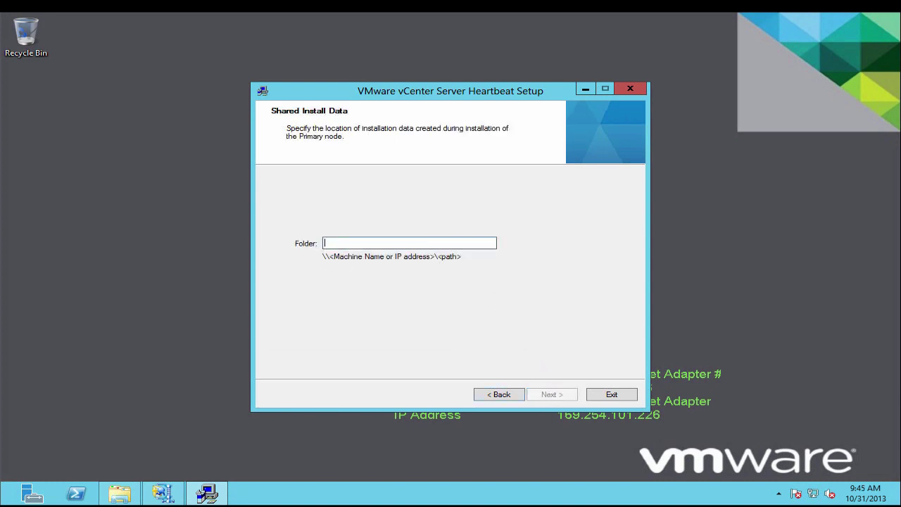
right_click(429, 245)
click(468, 294)
Pass the checks, install with the packet filter, and keep Channel as channel adapter
click(549, 395)
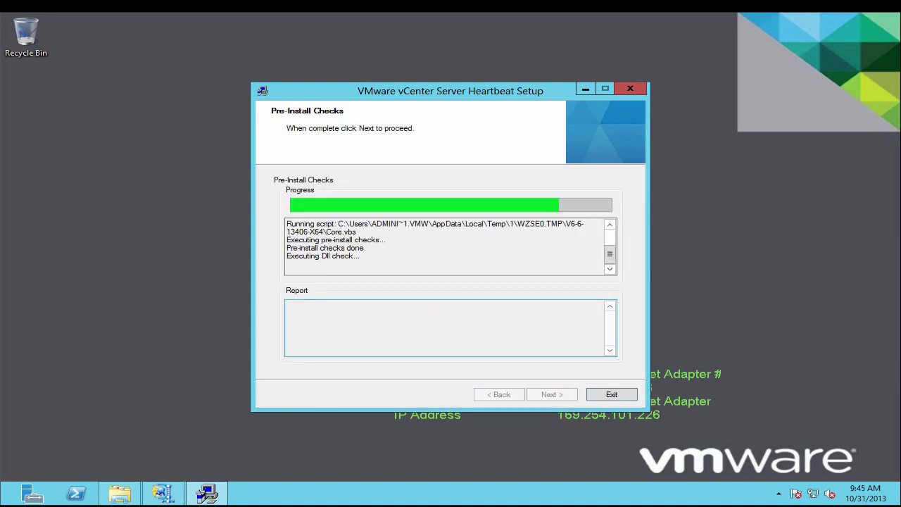
click(548, 394)
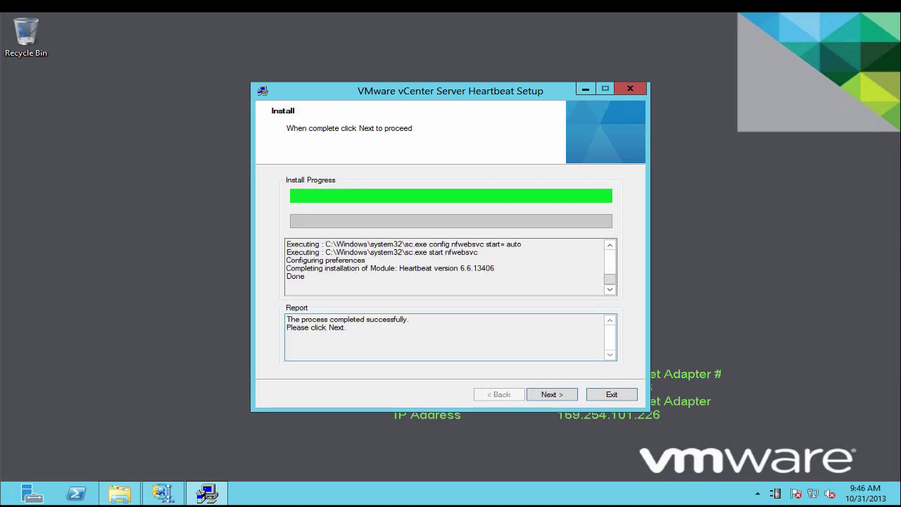
key(Return)
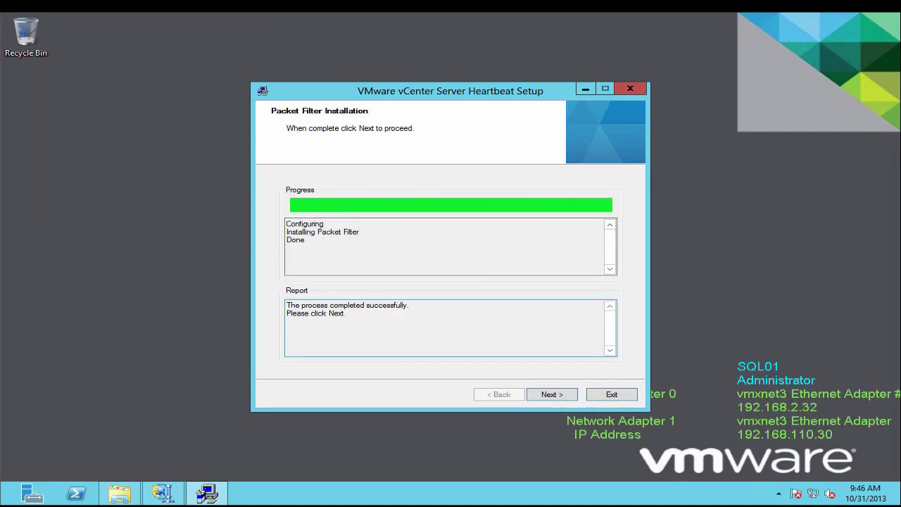
click(562, 399)
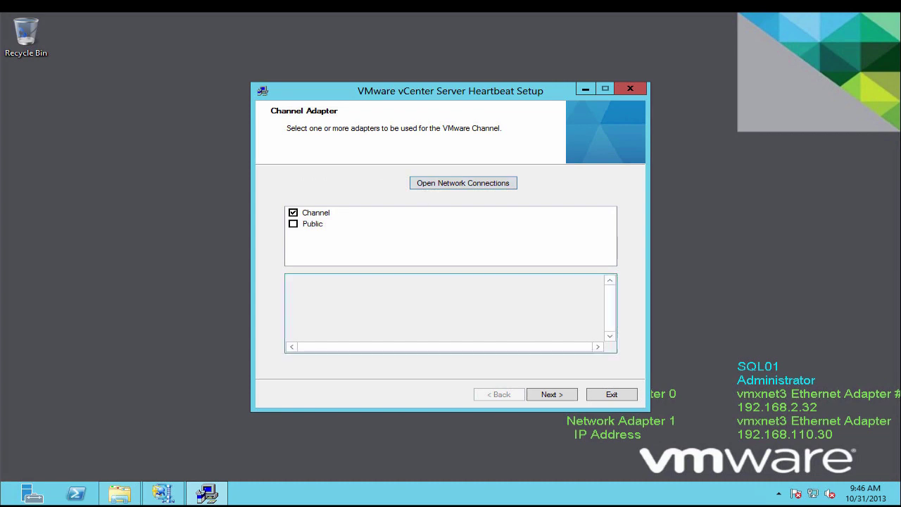
click(570, 398)
click(570, 396)
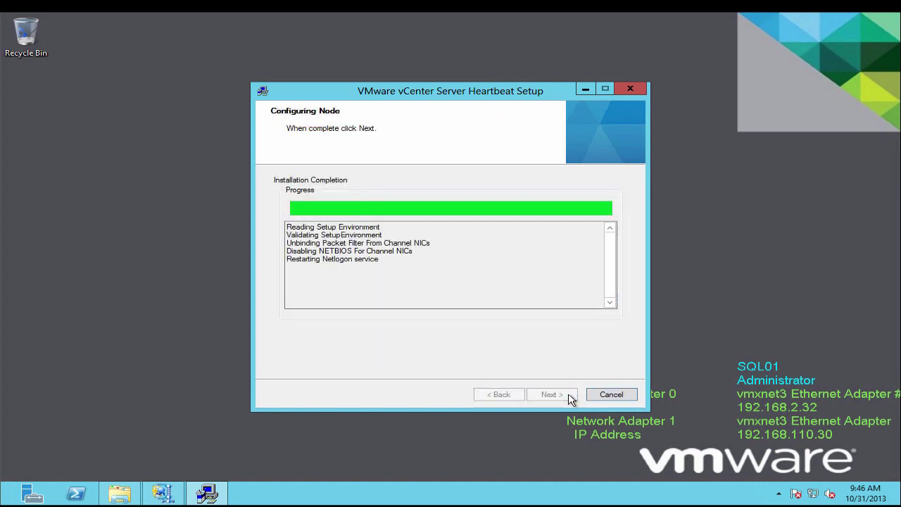
Enter the administrator account's credentials to rename the server, finish setup and restart Windows
text(admin)
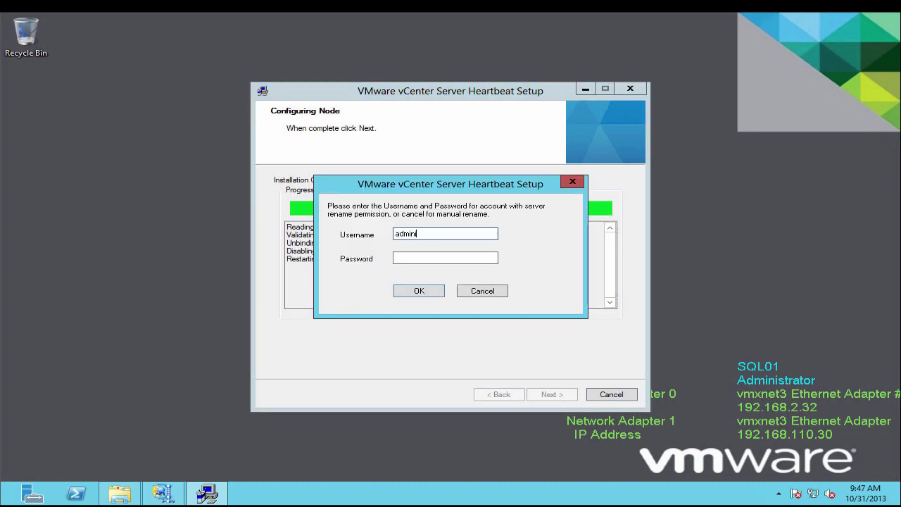
text(istrator)
key(Tab)
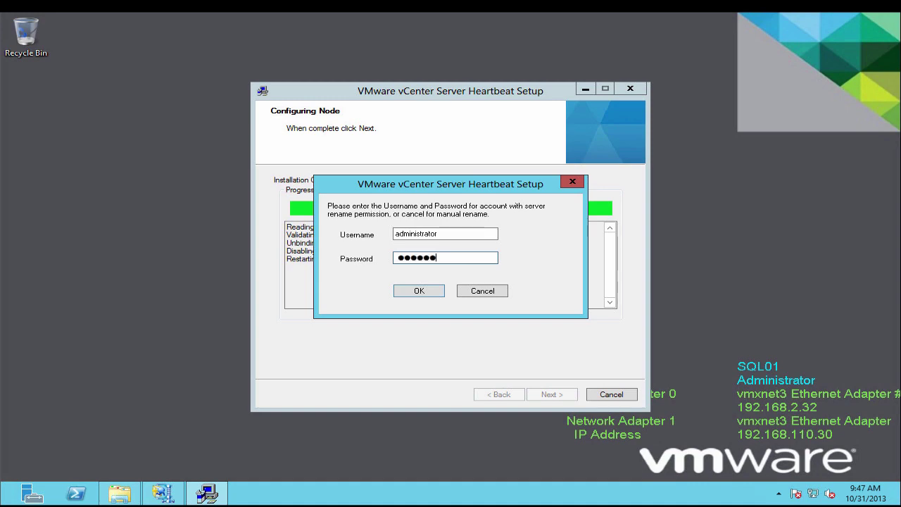
key(Return)
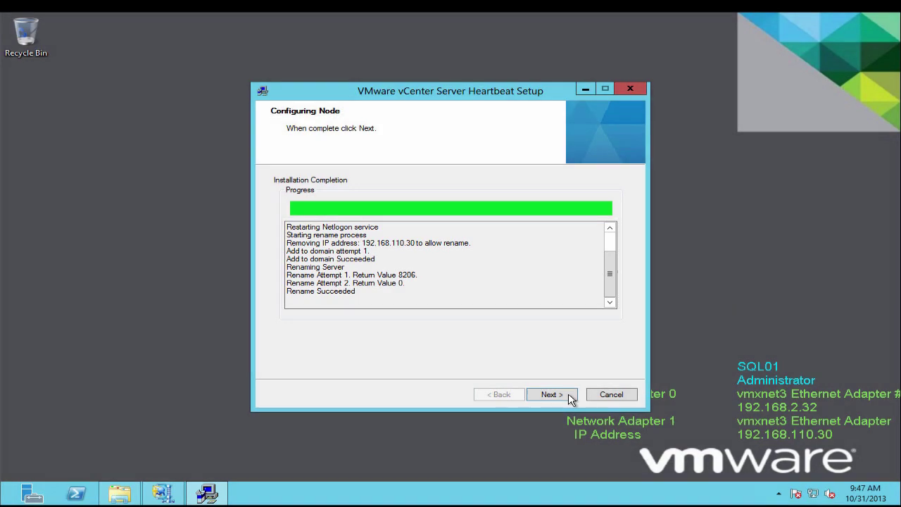
click(569, 397)
click(604, 396)
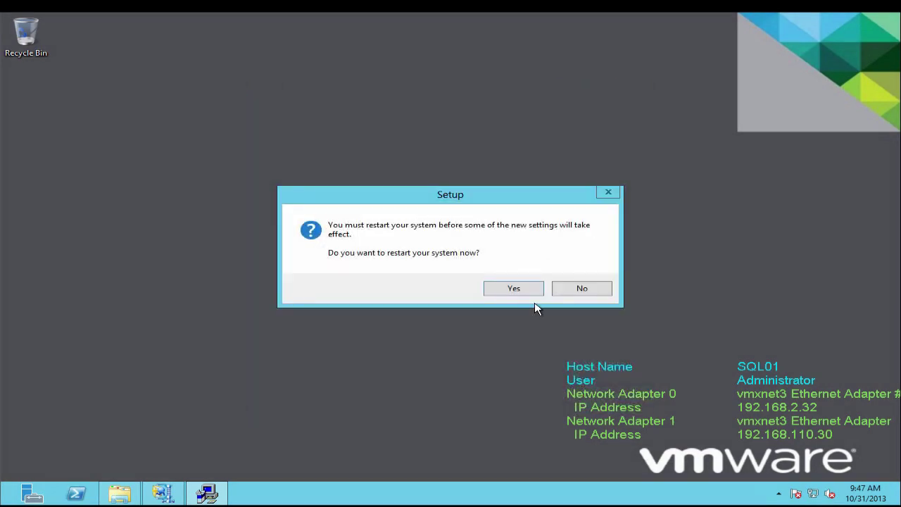
click(518, 288)
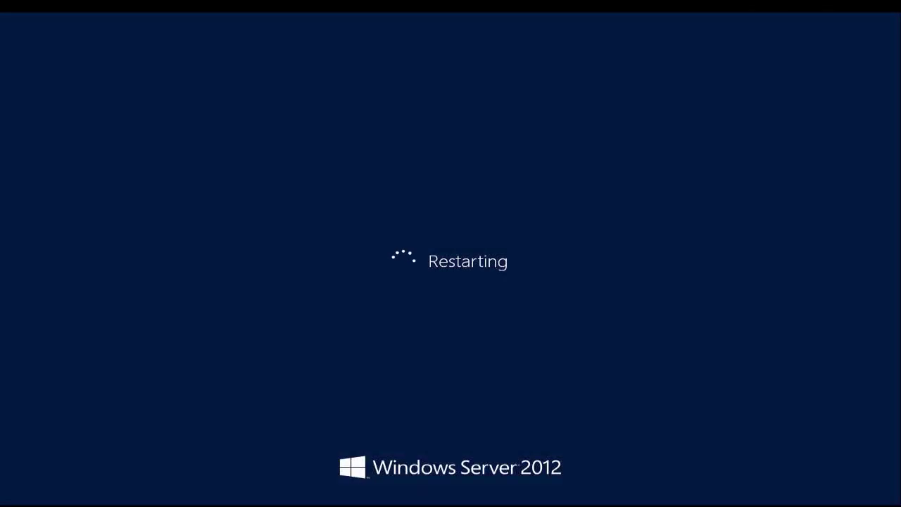